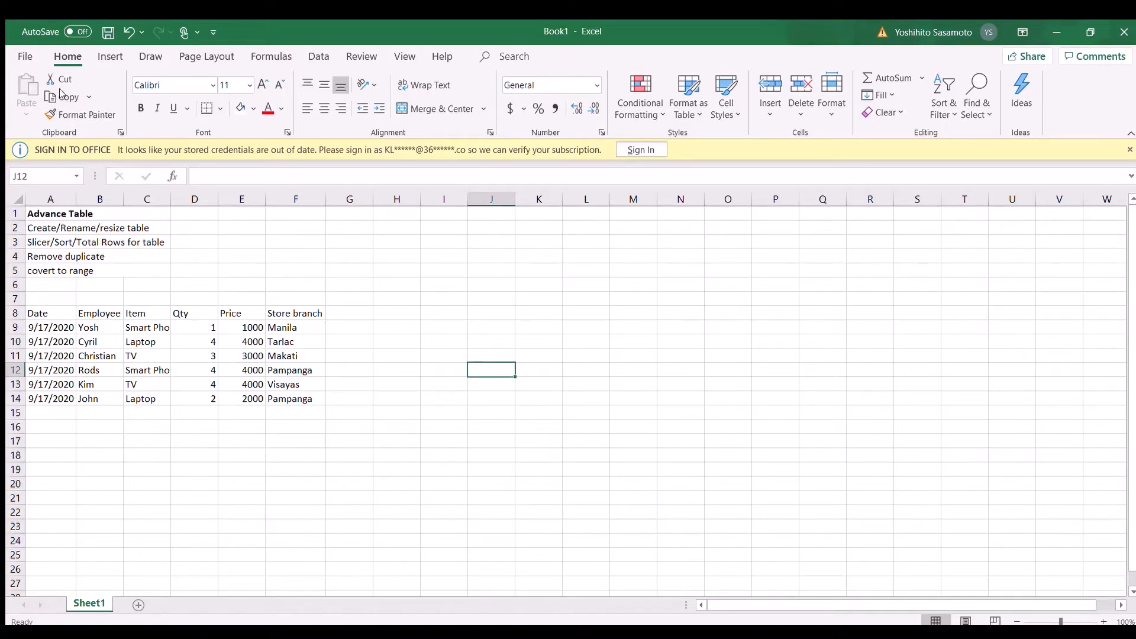
Step: Create a table with a header row from the sales data in A8:F14
{"action": "left_click", "coordinate": [98, 61]}
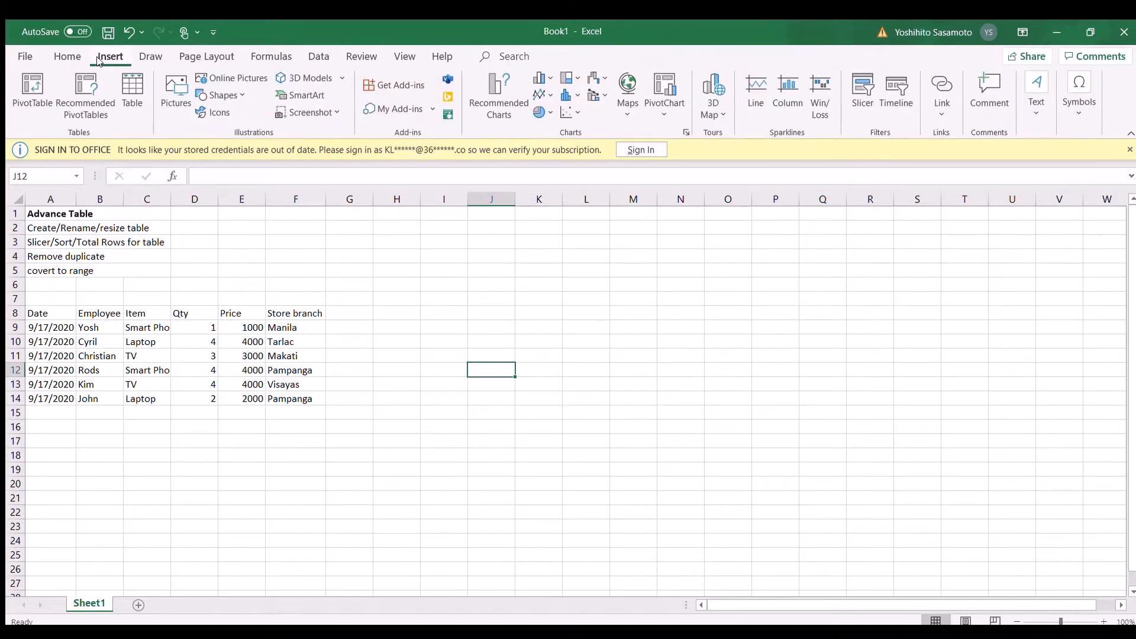
{"action": "left_click", "coordinate": [131, 93]}
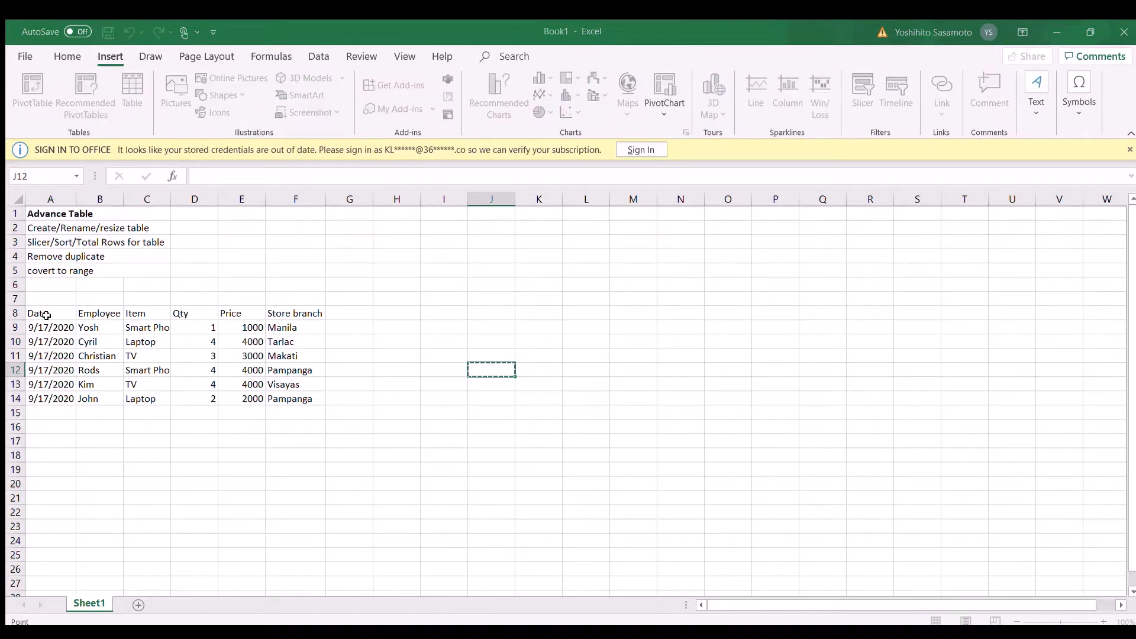
{"action": "left_click_drag", "start_coordinate": [44, 315], "coordinate": [308, 396]}
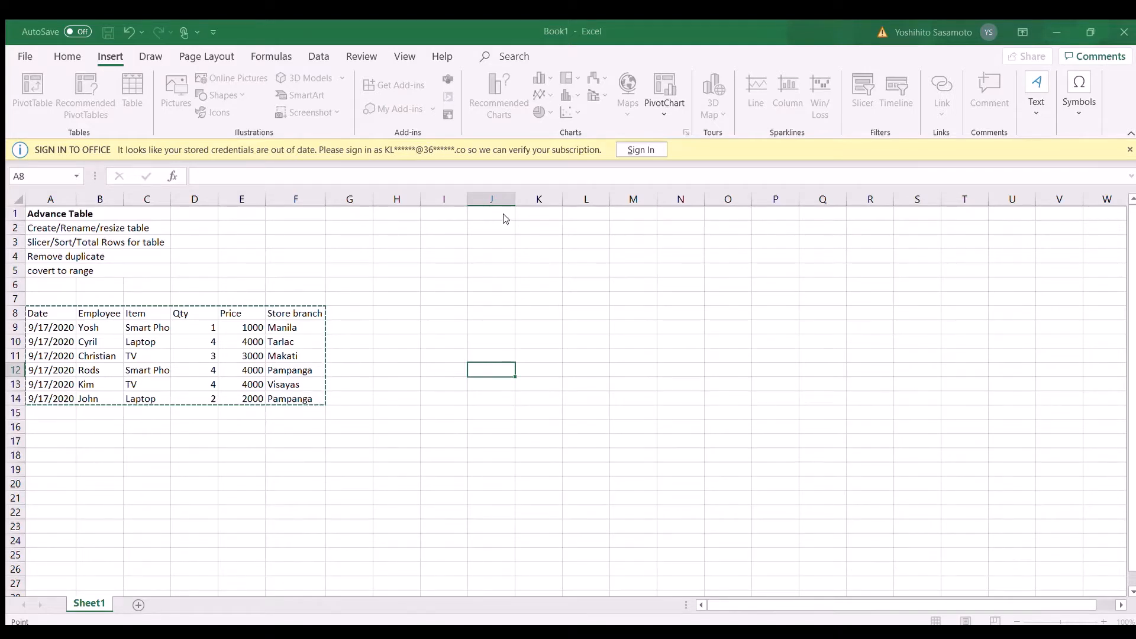
{"action": "key", "text": "Escape"}
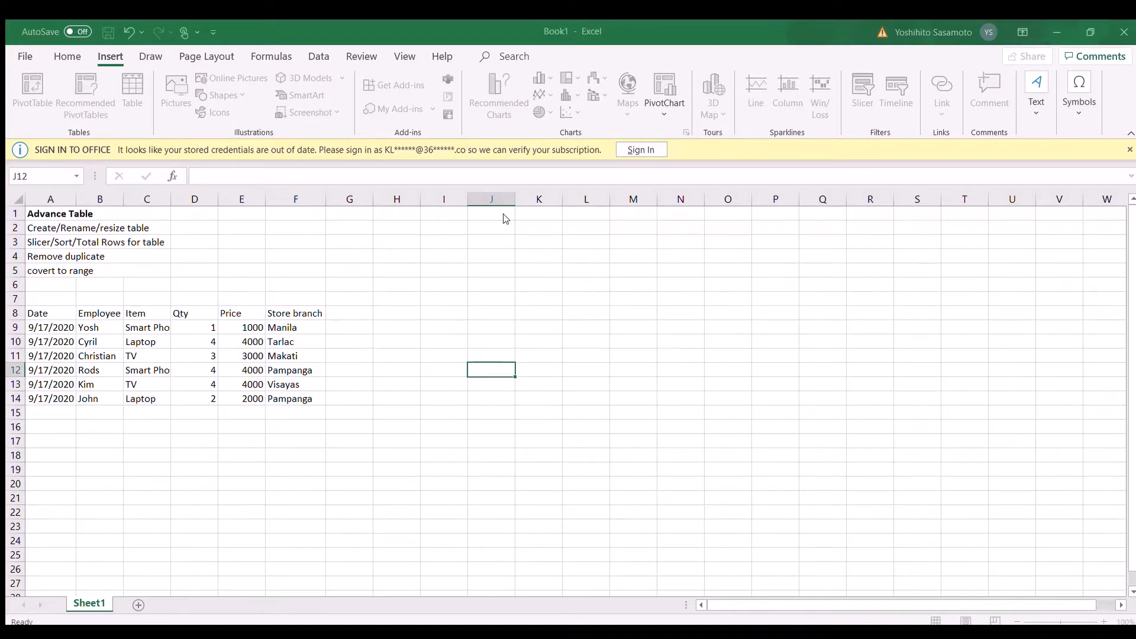
{"action": "left_click", "coordinate": [563, 242]}
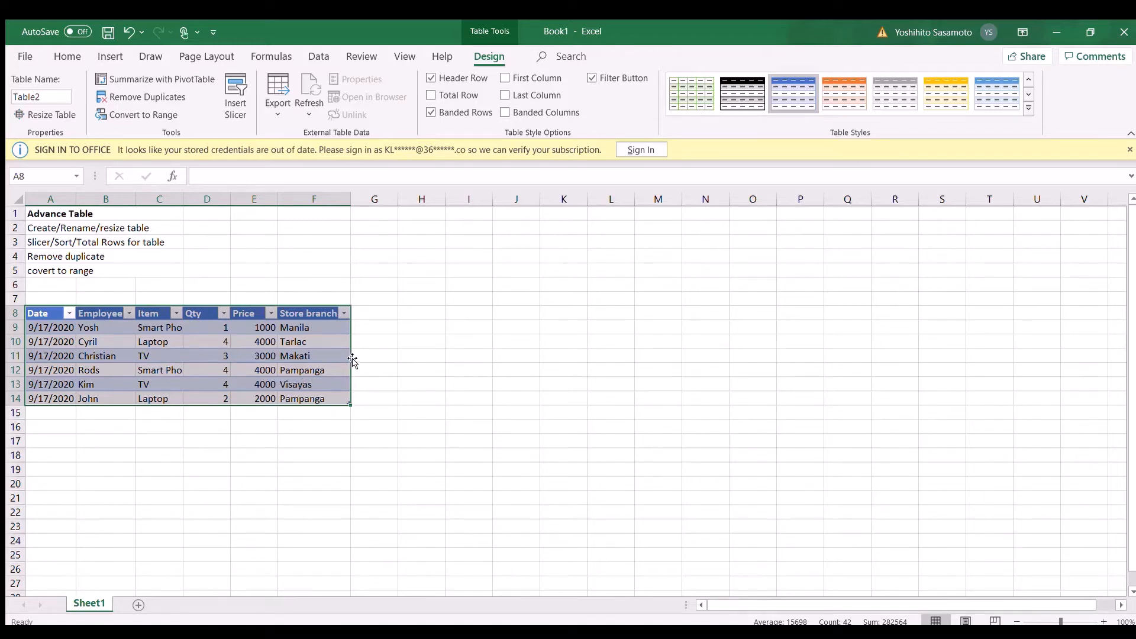
{"action": "left_click", "coordinate": [376, 352]}
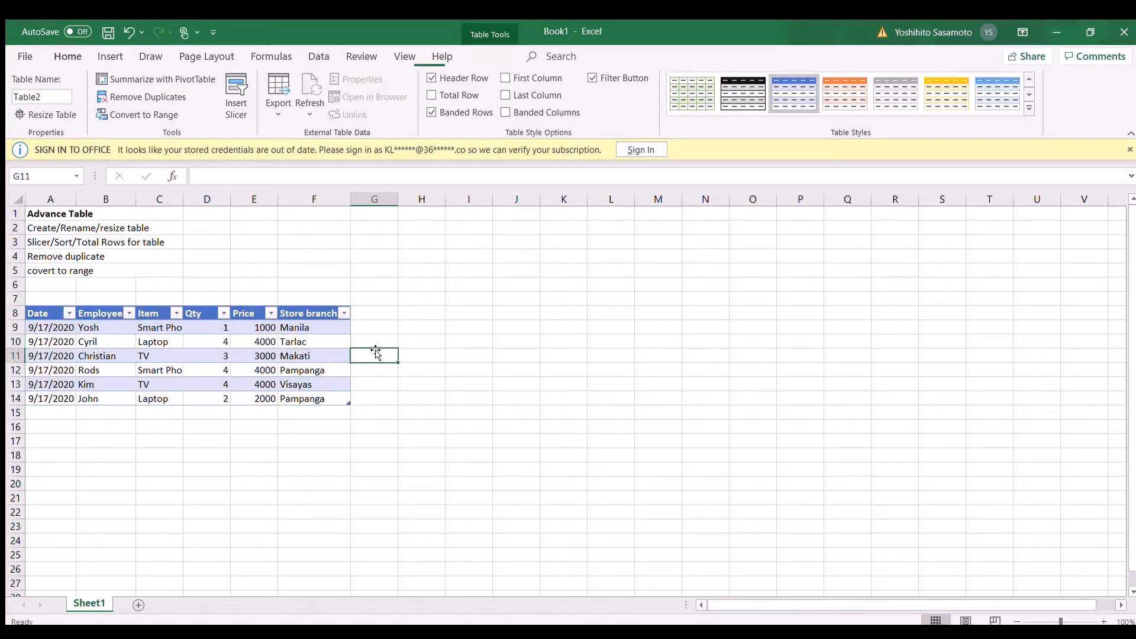
Step: Rename the sales table as Sale2020
{"action": "left_click", "coordinate": [305, 364]}
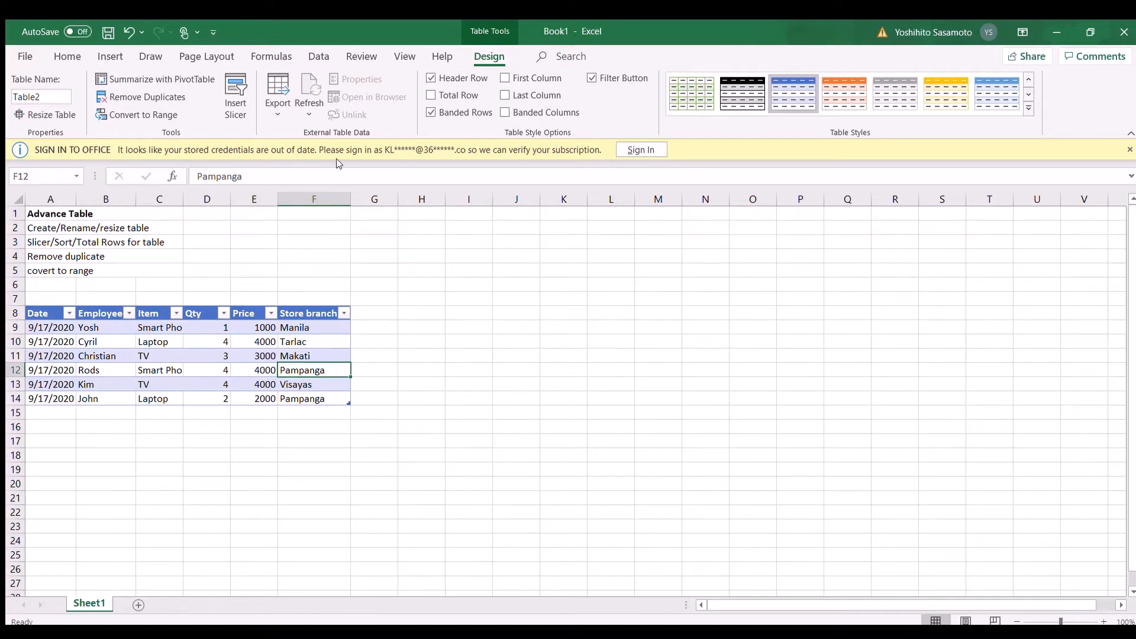
{"action": "left_click", "coordinate": [335, 252]}
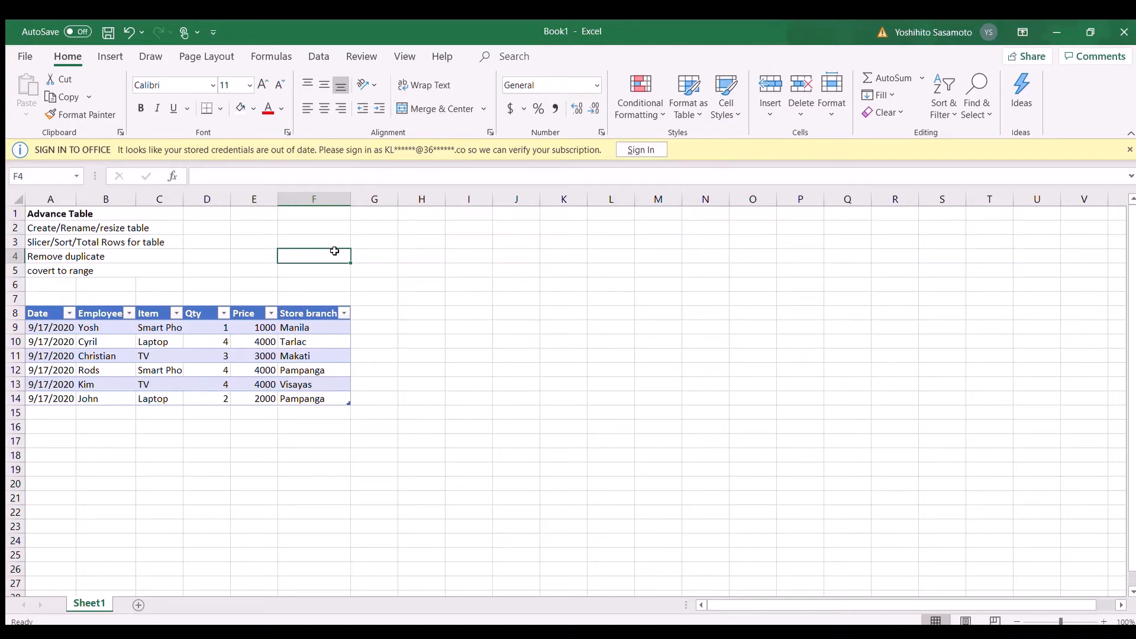
{"action": "left_click", "coordinate": [286, 342]}
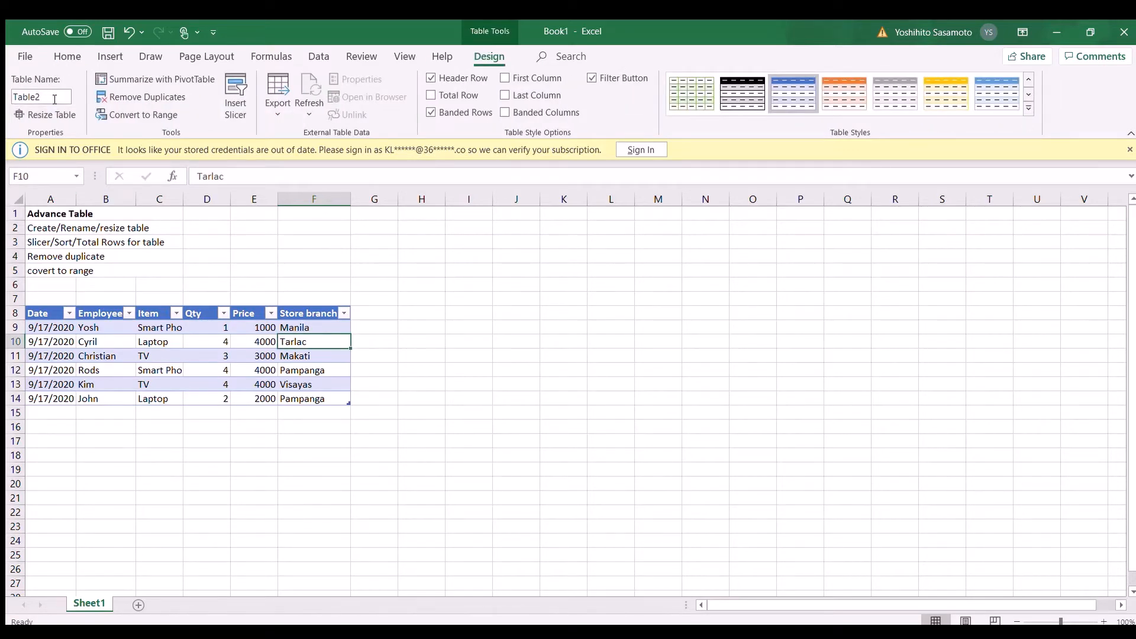
{"action": "left_click", "coordinate": [54, 99]}
{"action": "type", "text": "Sale2020"}
{"action": "left_click", "coordinate": [139, 287]}
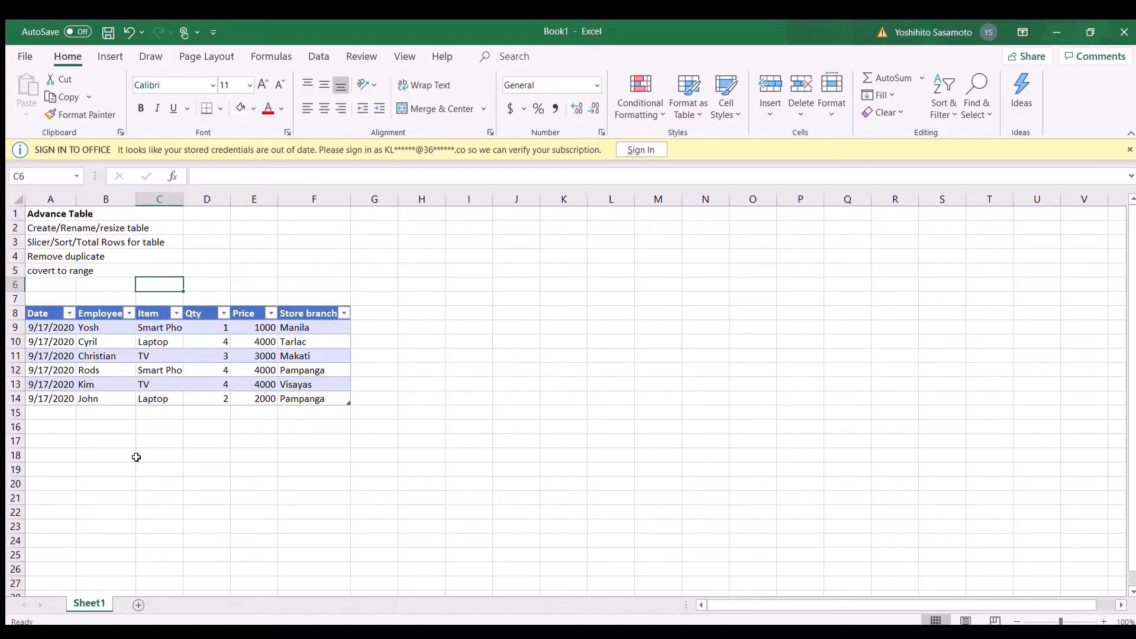
Step: Add a new worksheet and jump from one of its cells to the table by its name Sale2020
{"action": "left_click", "coordinate": [137, 605]}
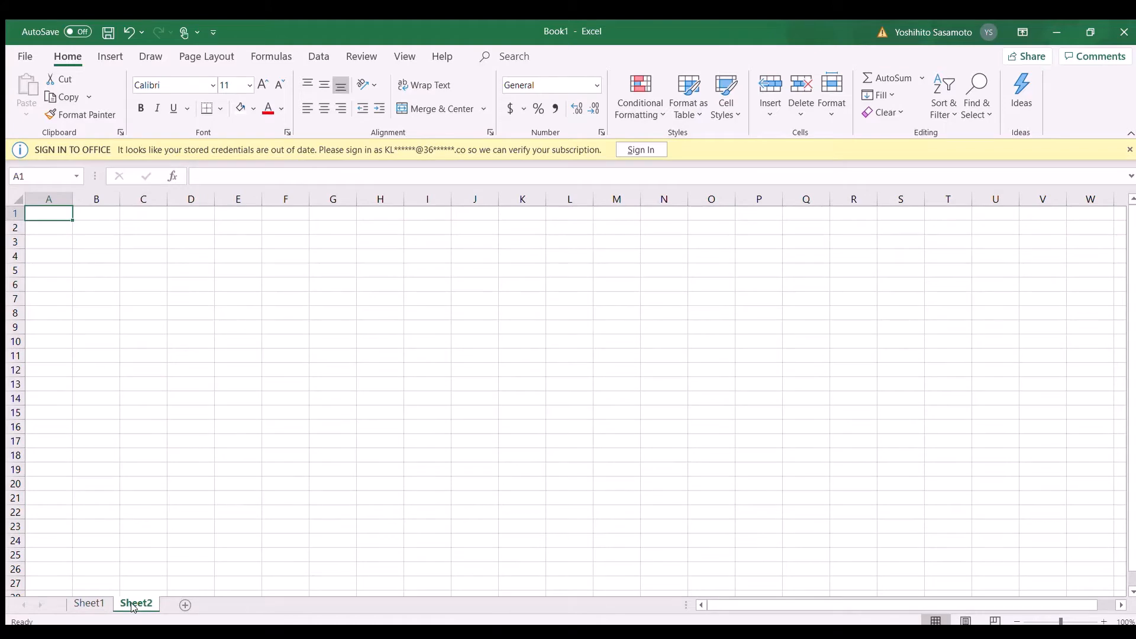
{"action": "left_click", "coordinate": [123, 368]}
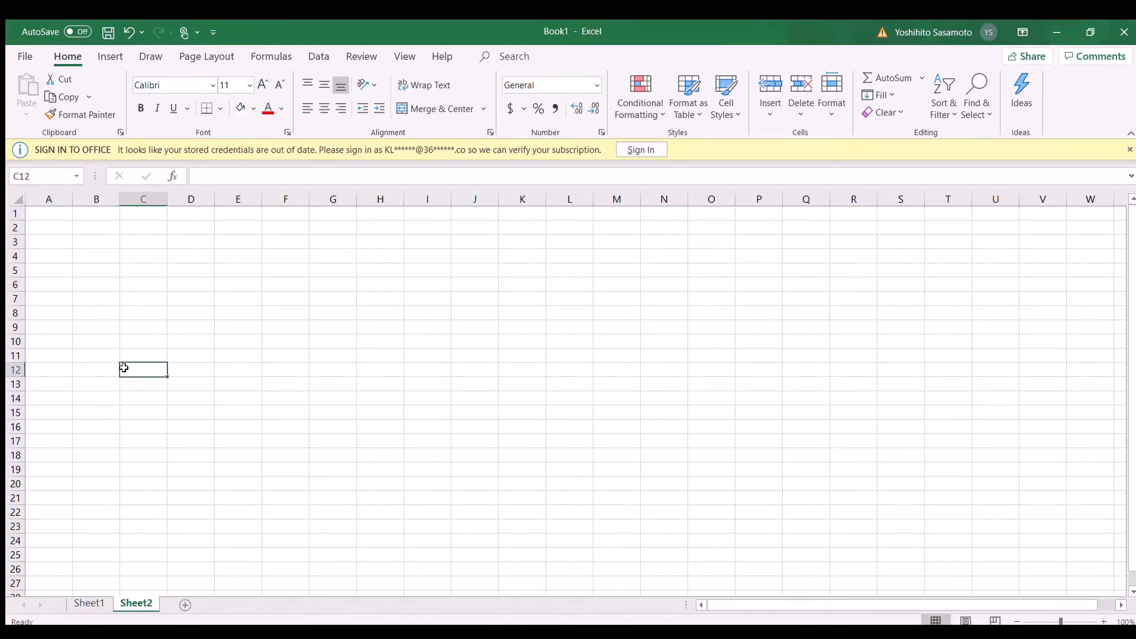
{"action": "left_click", "coordinate": [73, 174]}
{"action": "left_click", "coordinate": [58, 191]}
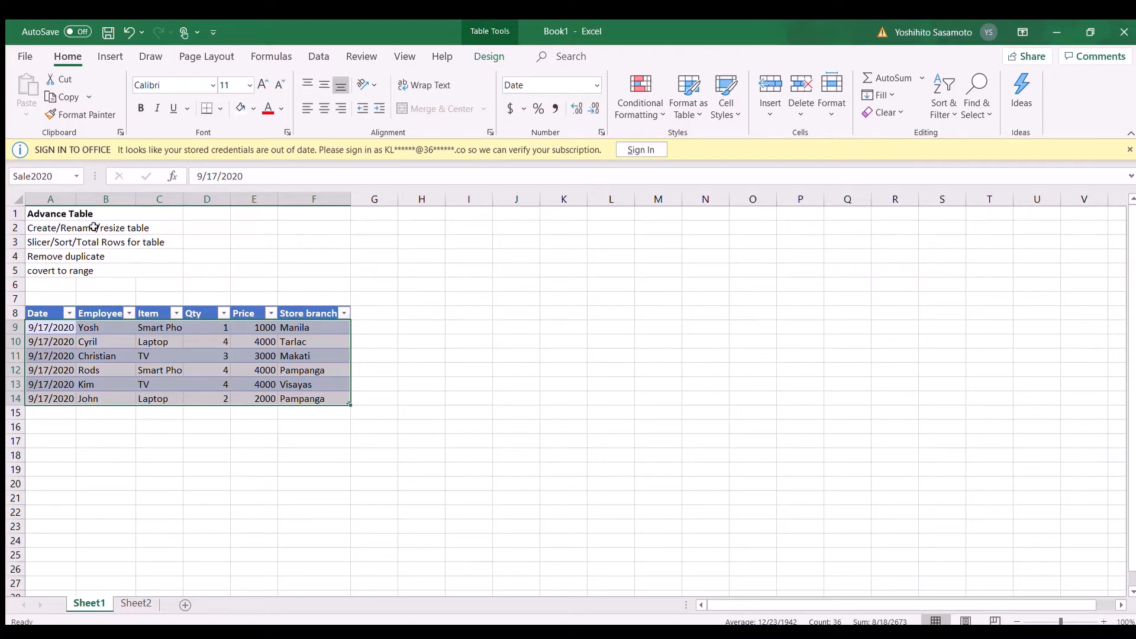
Step: Check the sales table's name in its design settings
{"action": "left_click", "coordinate": [85, 397]}
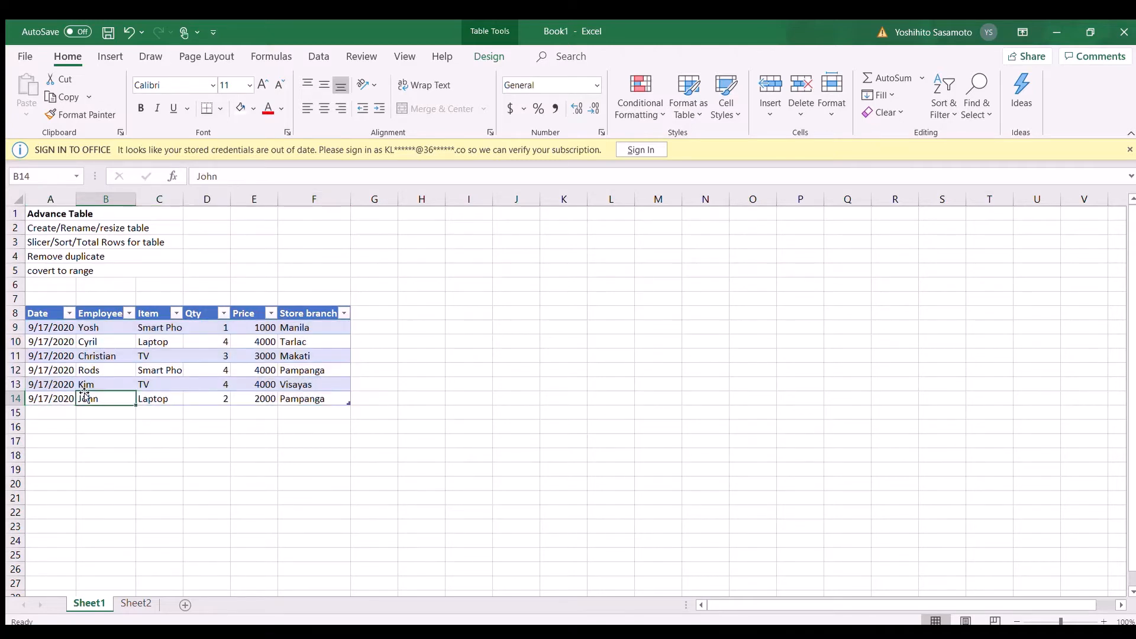
{"action": "left_click", "coordinate": [124, 299]}
{"action": "left_click", "coordinate": [64, 337]}
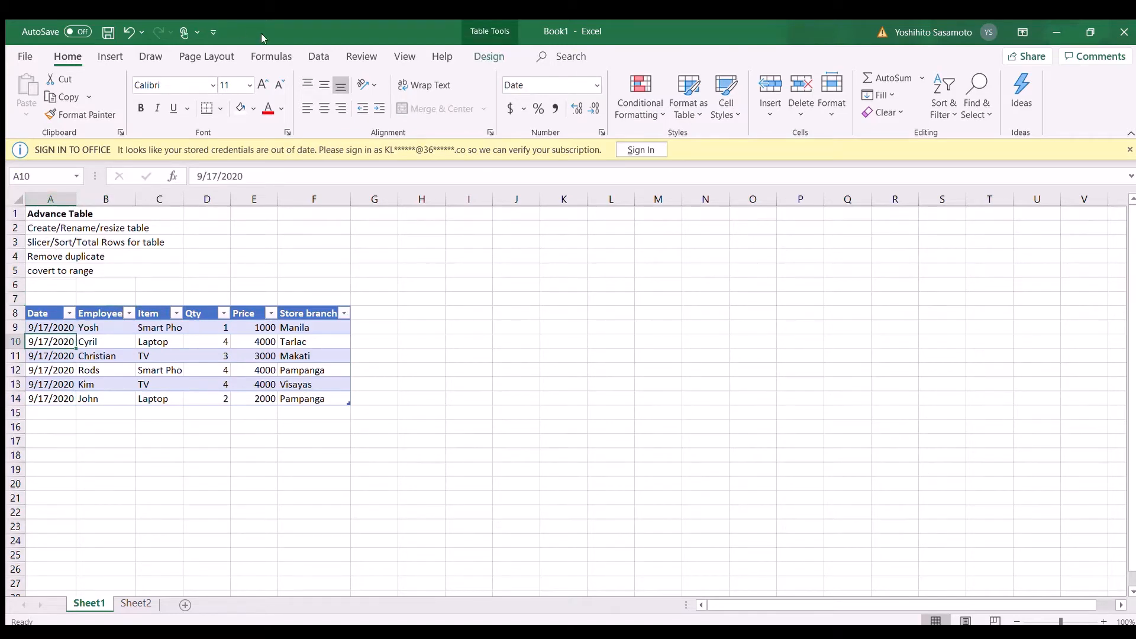
{"action": "left_click", "coordinate": [489, 56]}
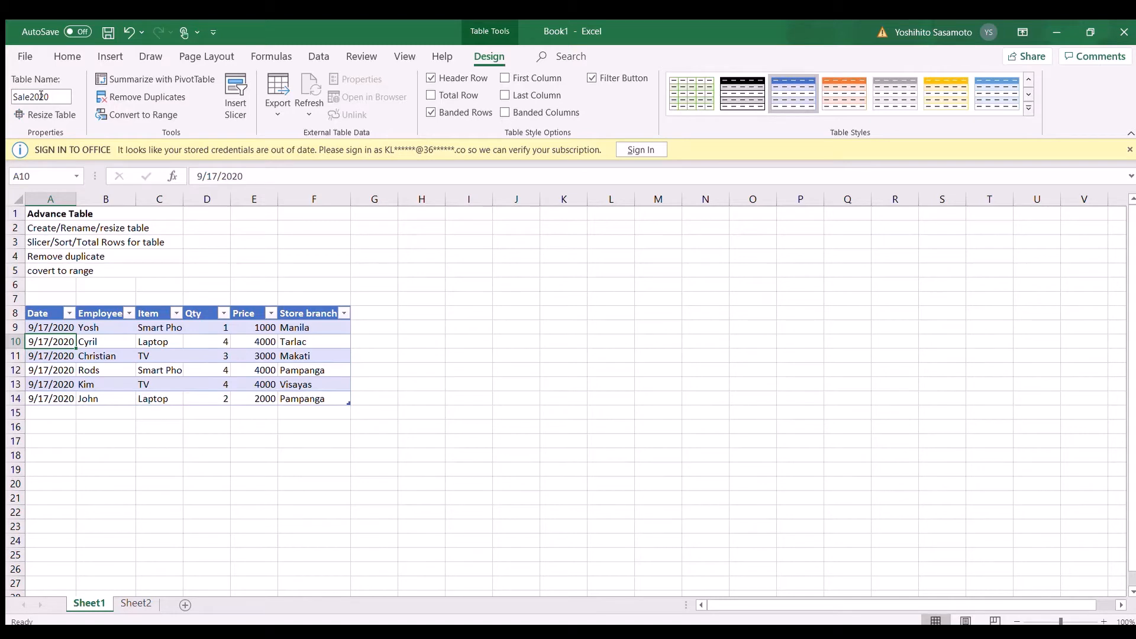
{"action": "key", "text": "Return"}
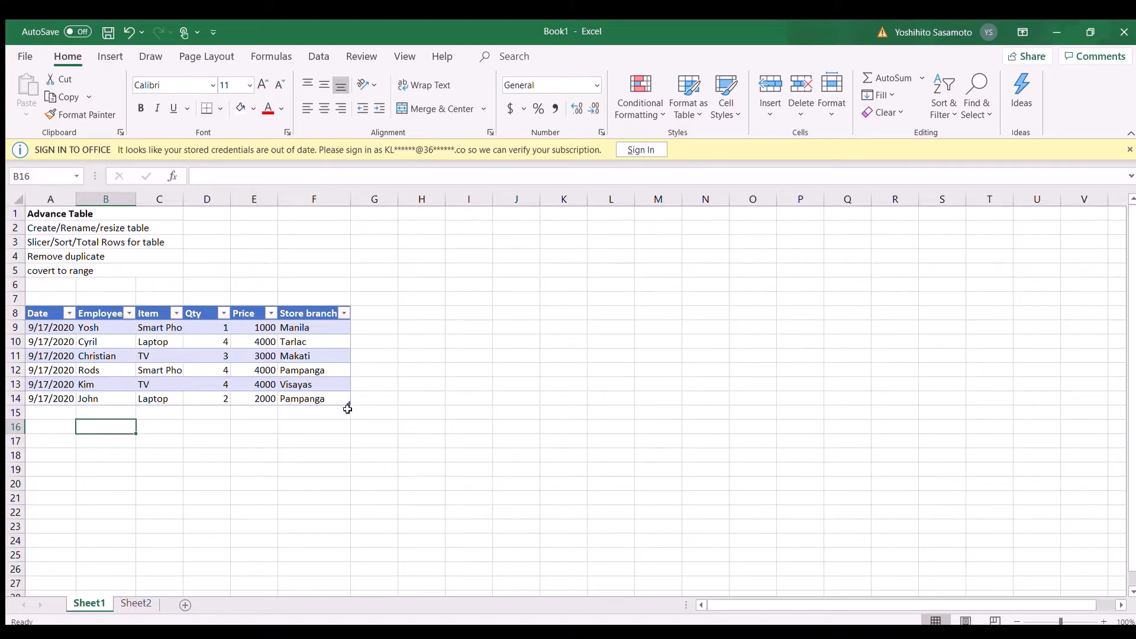
Step: Shrink the table by one column so that it leaves out Store branch
{"action": "left_click_drag", "start_coordinate": [351, 406], "coordinate": [269, 403]}
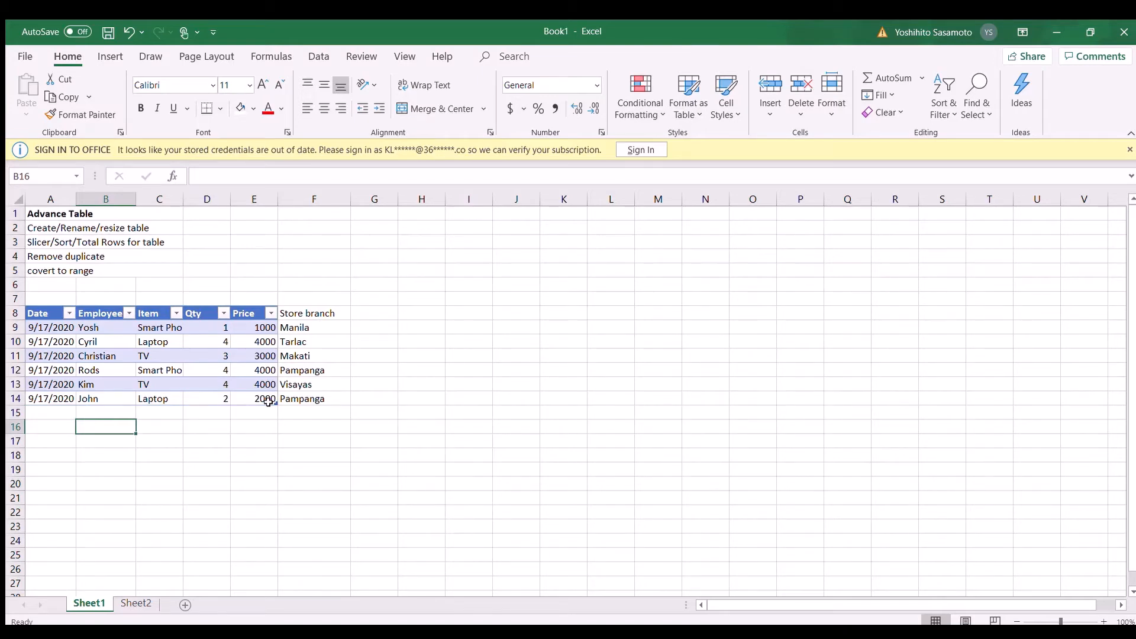
{"action": "left_click", "coordinate": [311, 336]}
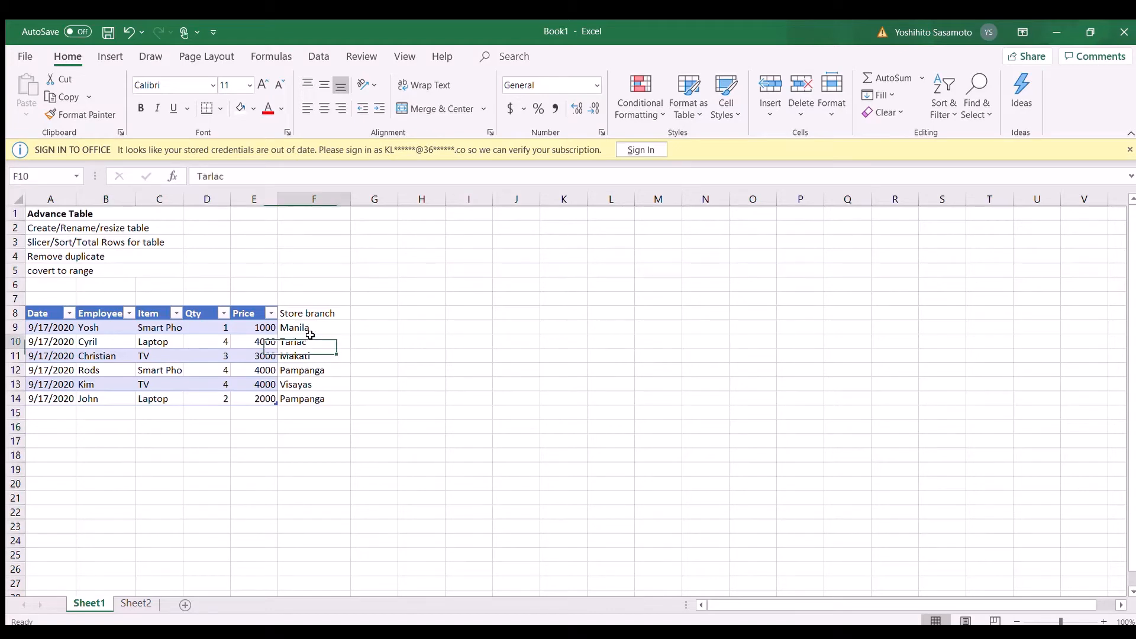
{"action": "left_click", "coordinate": [308, 325]}
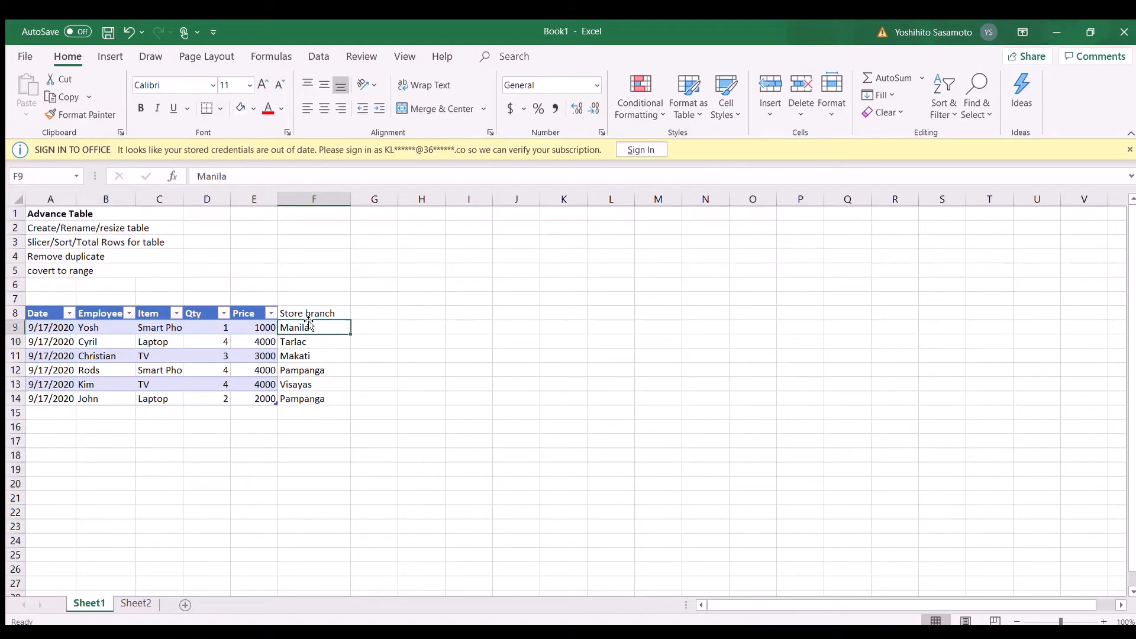
{"action": "left_click", "coordinate": [307, 315]}
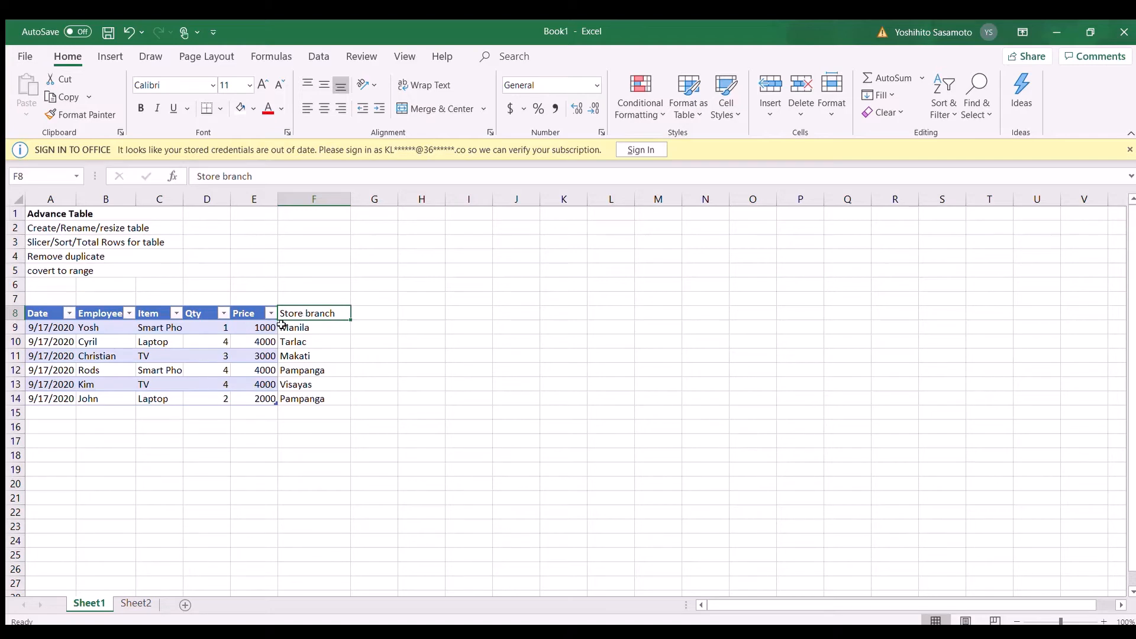
{"action": "left_click", "coordinate": [248, 343]}
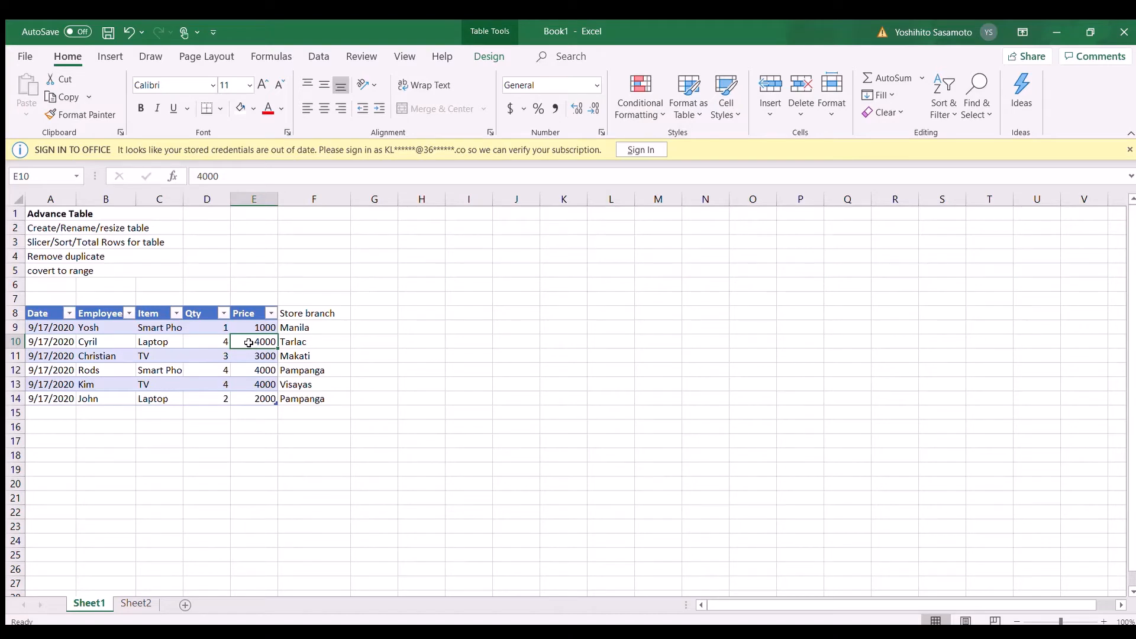
{"action": "left_click", "coordinate": [490, 59]}
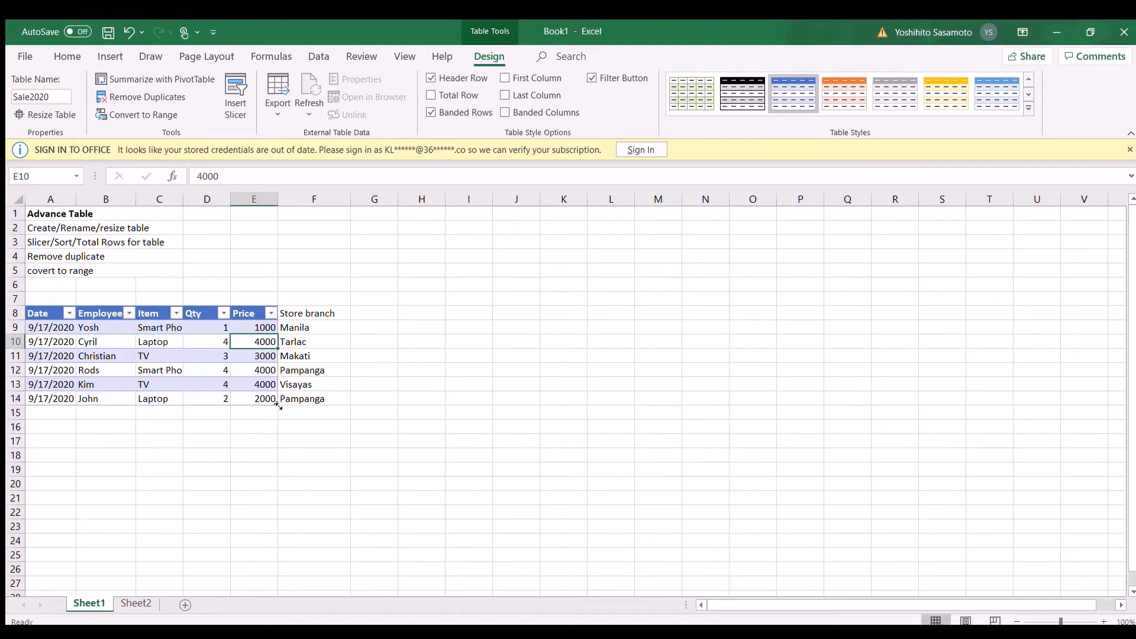
Step: Shrink the table to leave out row 14, and extend it again to cover A8:F14
{"action": "left_click_drag", "start_coordinate": [279, 406], "coordinate": [280, 393]}
{"action": "left_click", "coordinate": [251, 399]}
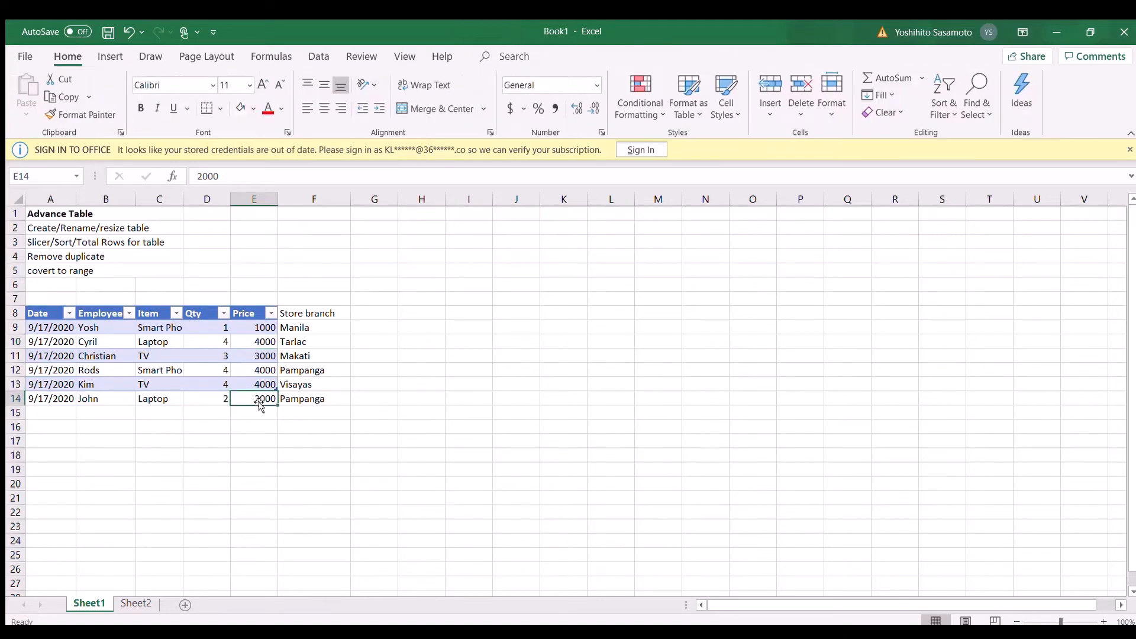
{"action": "left_click", "coordinate": [216, 399]}
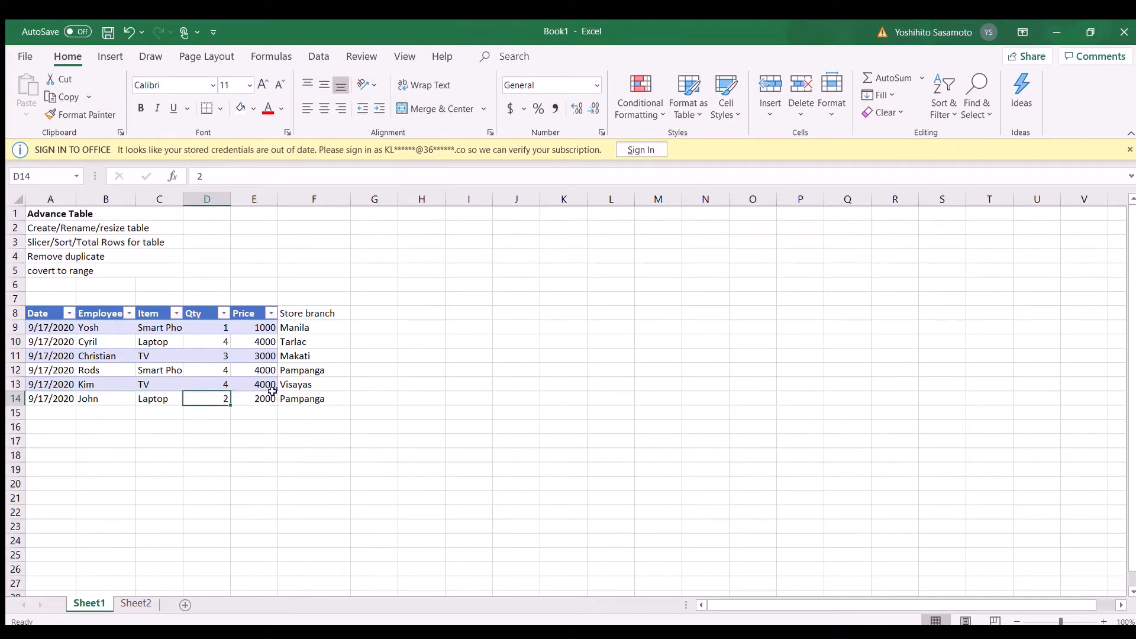
{"action": "left_click_drag", "start_coordinate": [278, 392], "coordinate": [351, 406]}
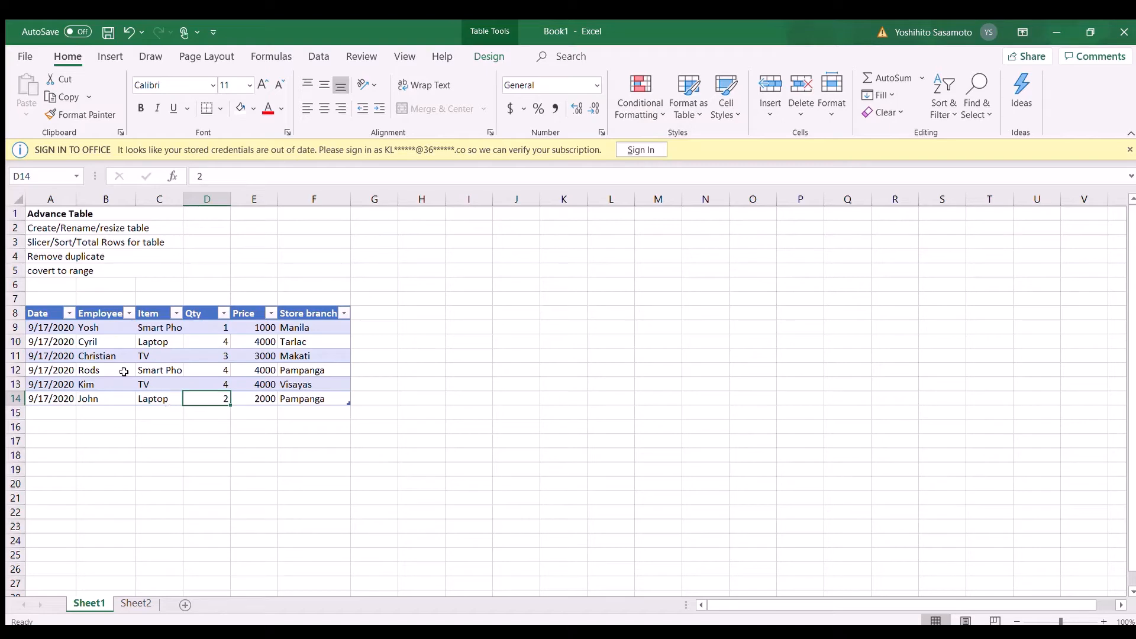
Step: Insert a slicer for the Item column of the sales table
{"action": "left_click", "coordinate": [57, 242]}
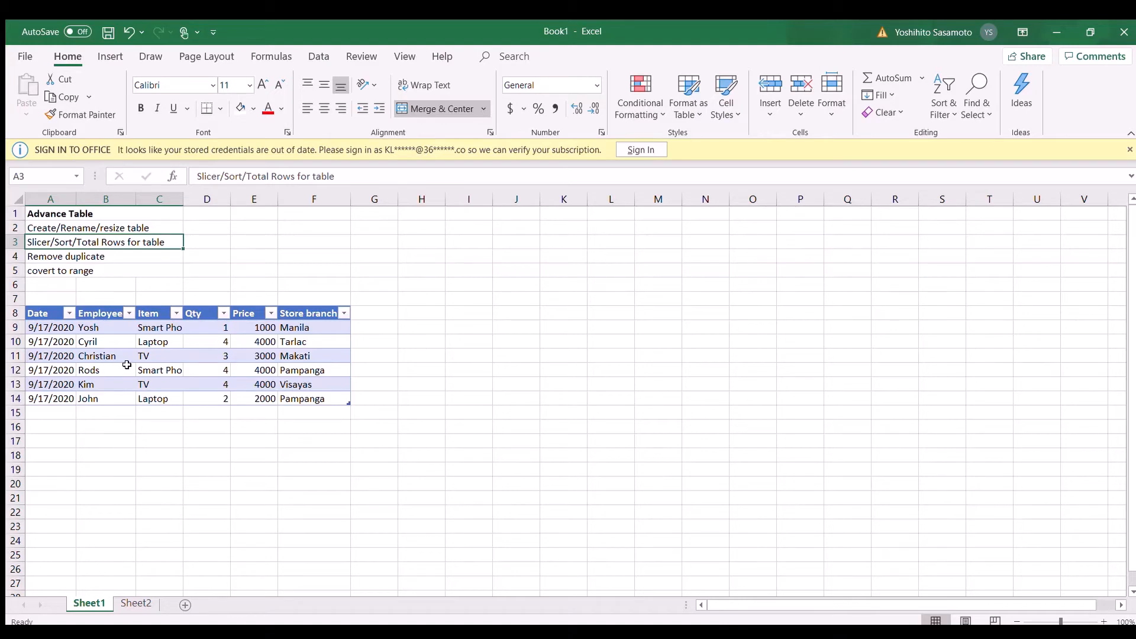
{"action": "left_click", "coordinate": [130, 365]}
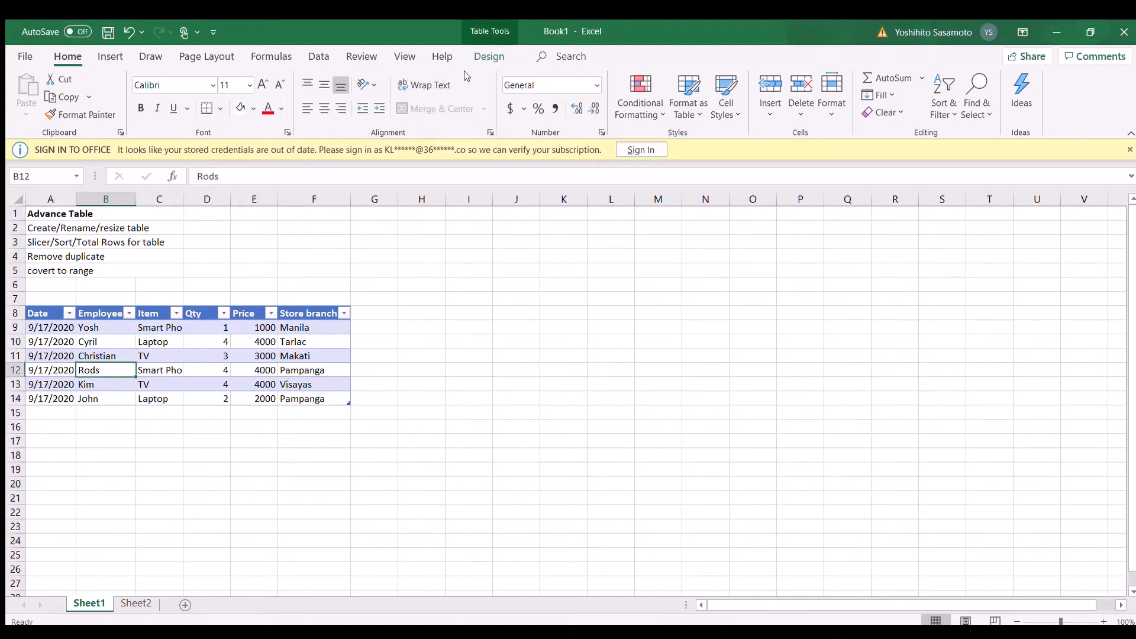
{"action": "left_click", "coordinate": [475, 56]}
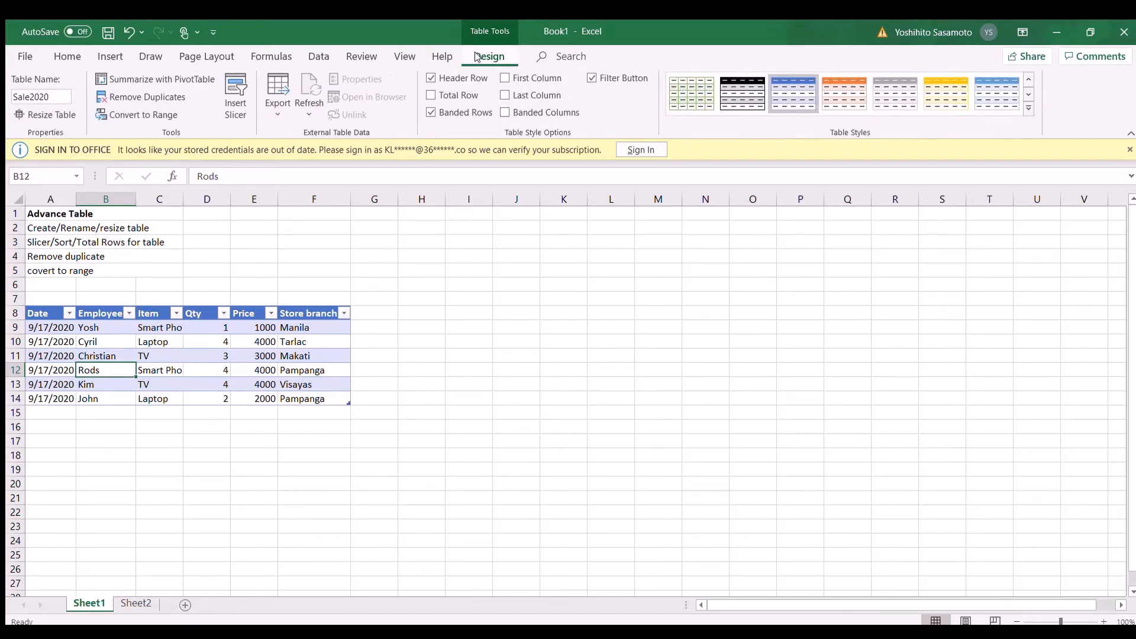
{"action": "left_click", "coordinate": [231, 108]}
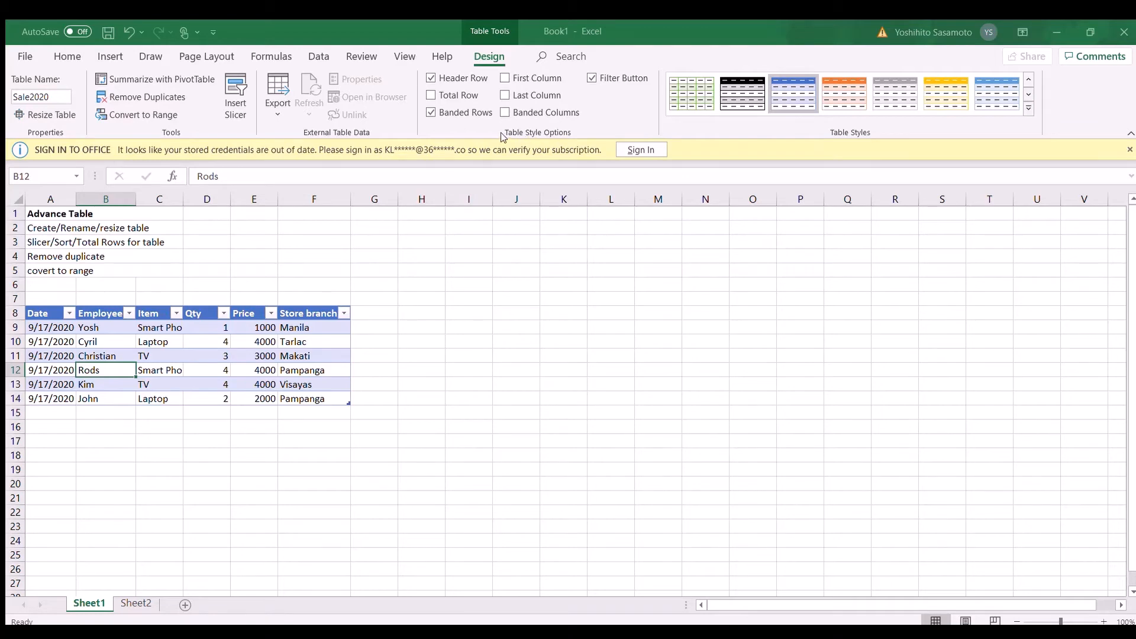
{"action": "left_click", "coordinate": [582, 379]}
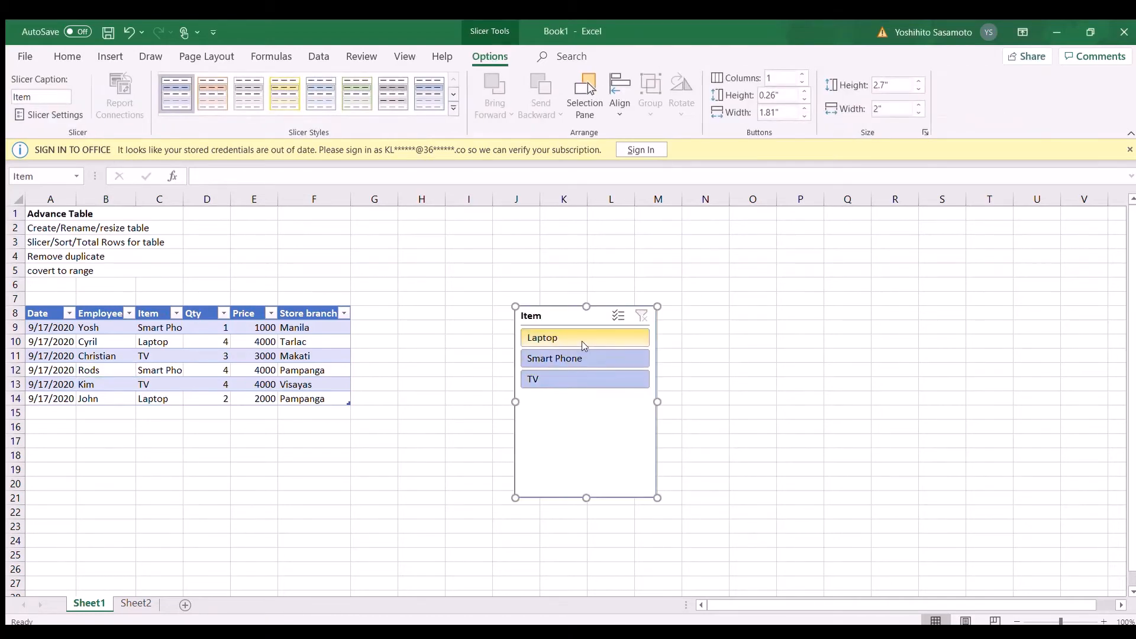
Step: Filter the table with the Item slicer by Smart Phone, Laptop and TV in turn, and clear the filter
{"action": "left_click", "coordinate": [582, 361]}
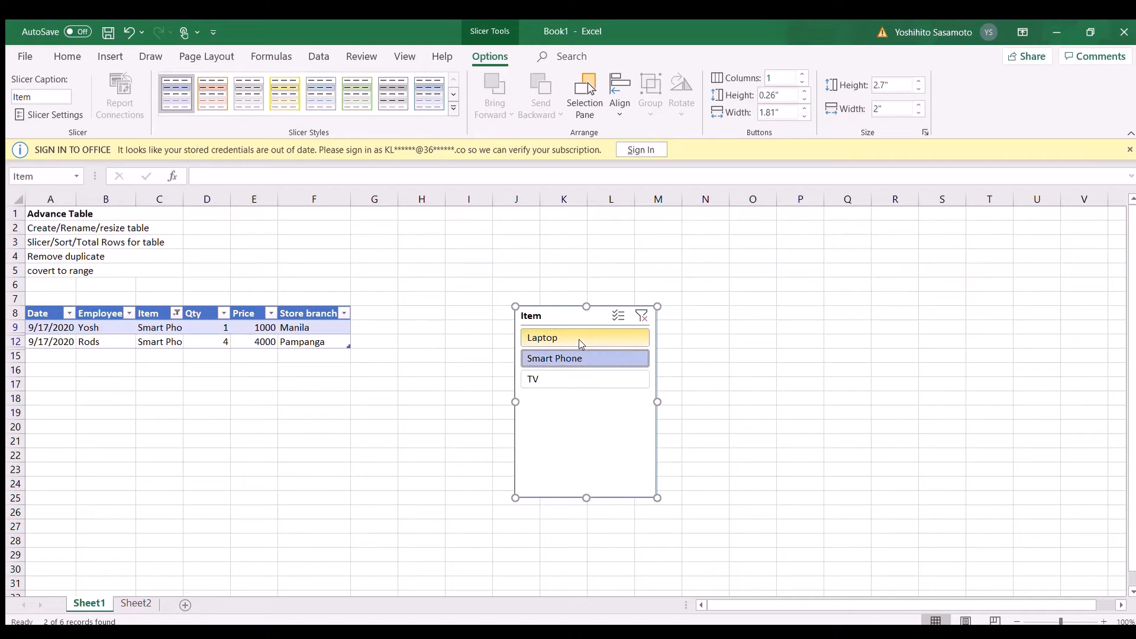
{"action": "left_click", "coordinate": [579, 340]}
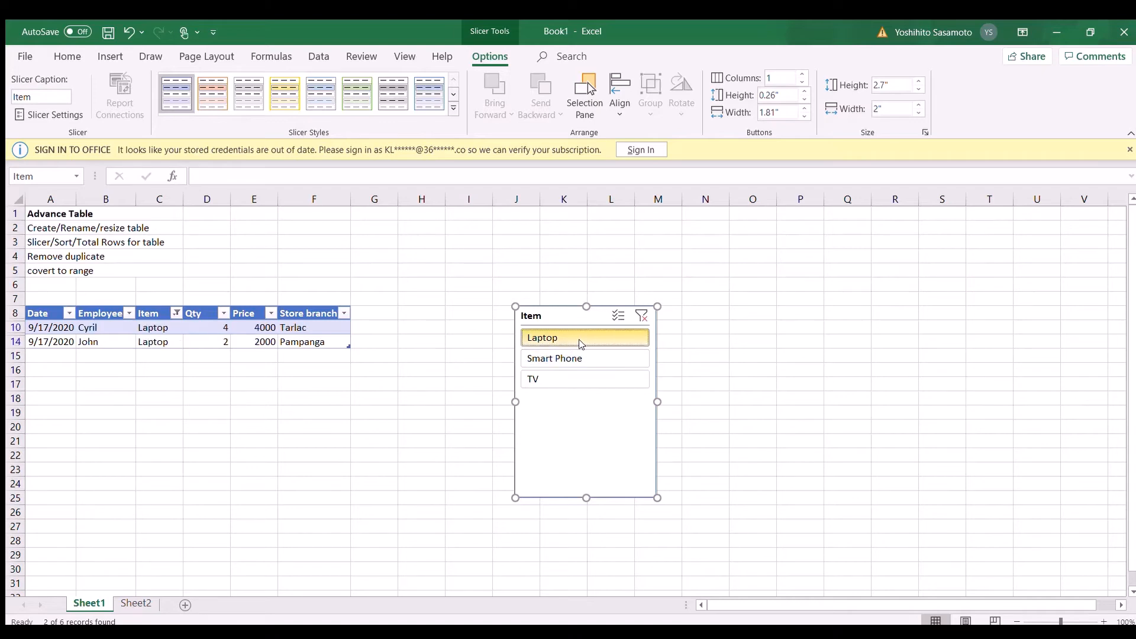
{"action": "left_click", "coordinate": [582, 375]}
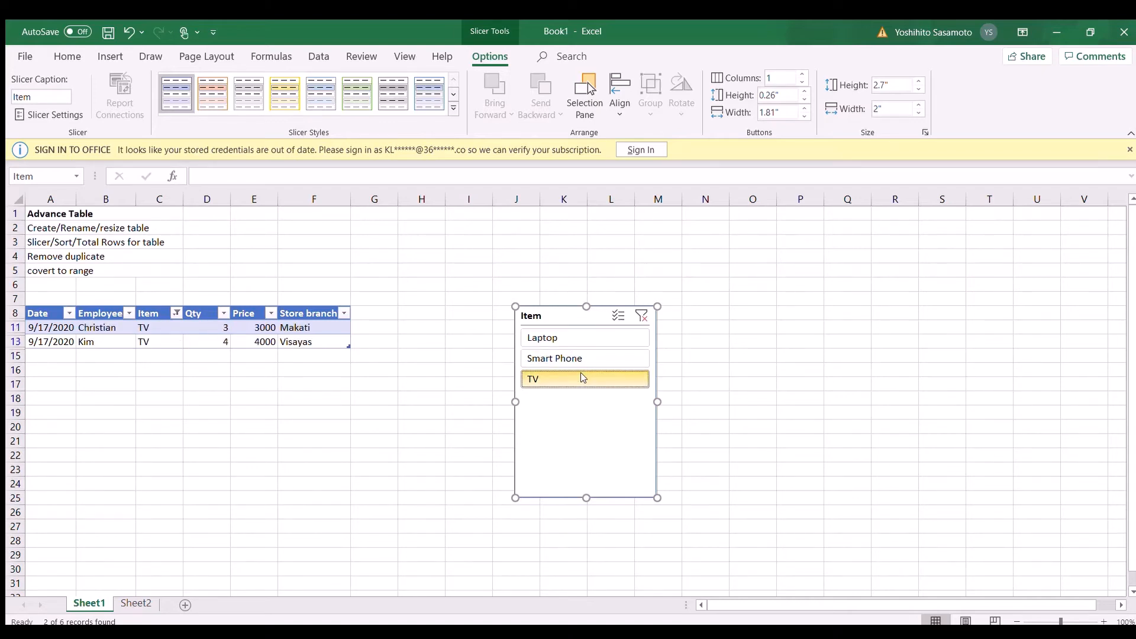
{"action": "left_click", "coordinate": [641, 317]}
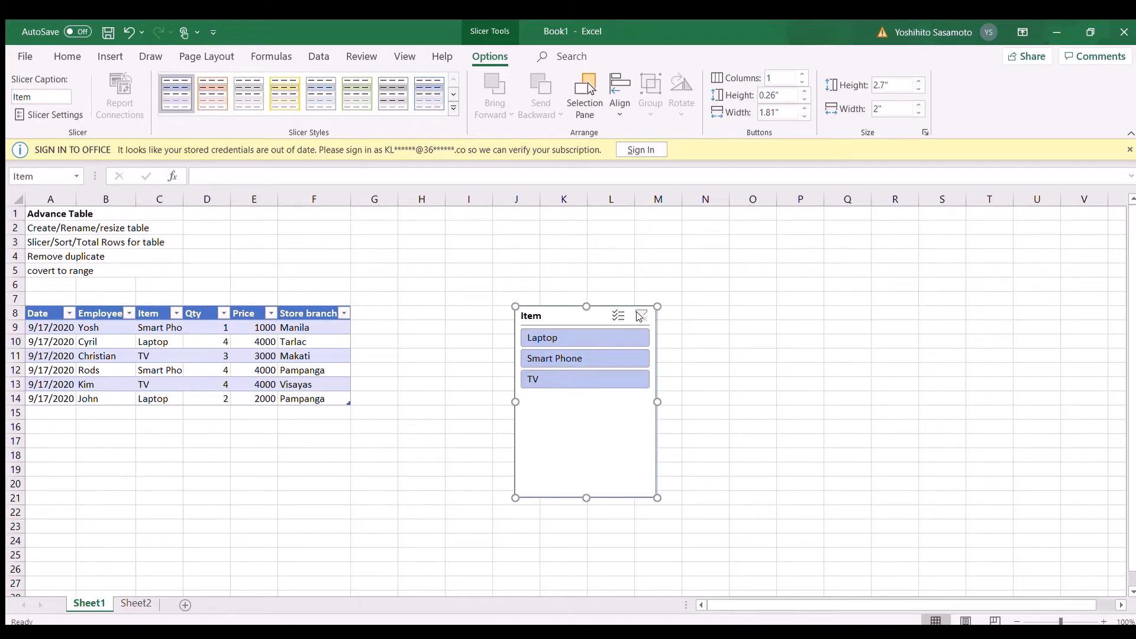
Step: Delete the Item slicer and sort the sales table by Item from Z to A with all items shown
{"action": "key", "text": "Delete"}
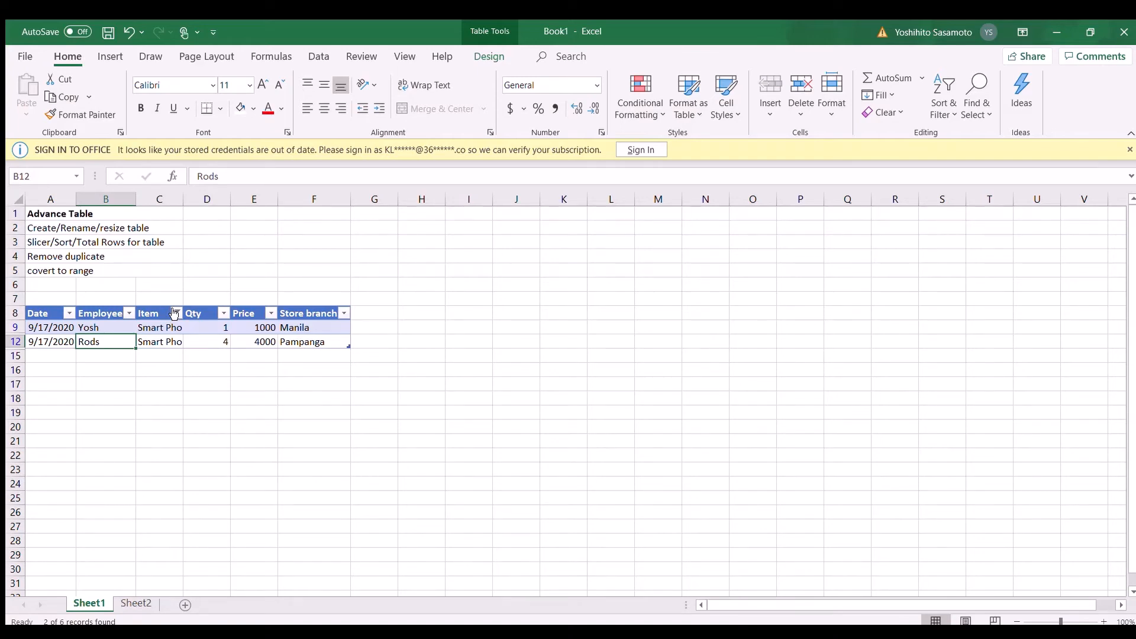
{"action": "left_click", "coordinate": [115, 399]}
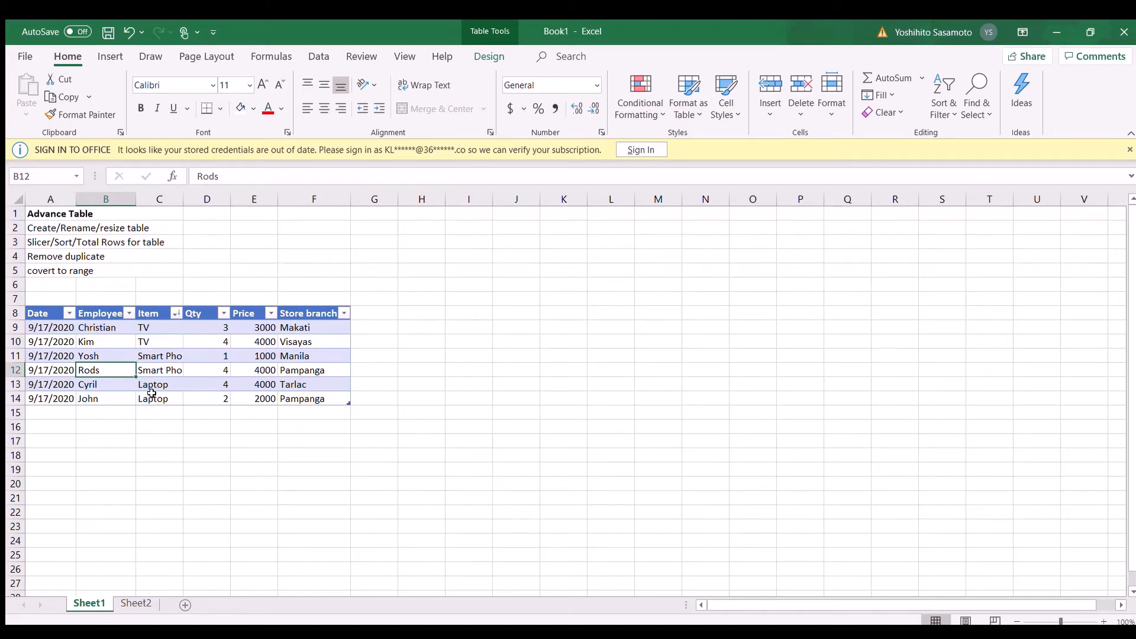
{"action": "left_click", "coordinate": [135, 426]}
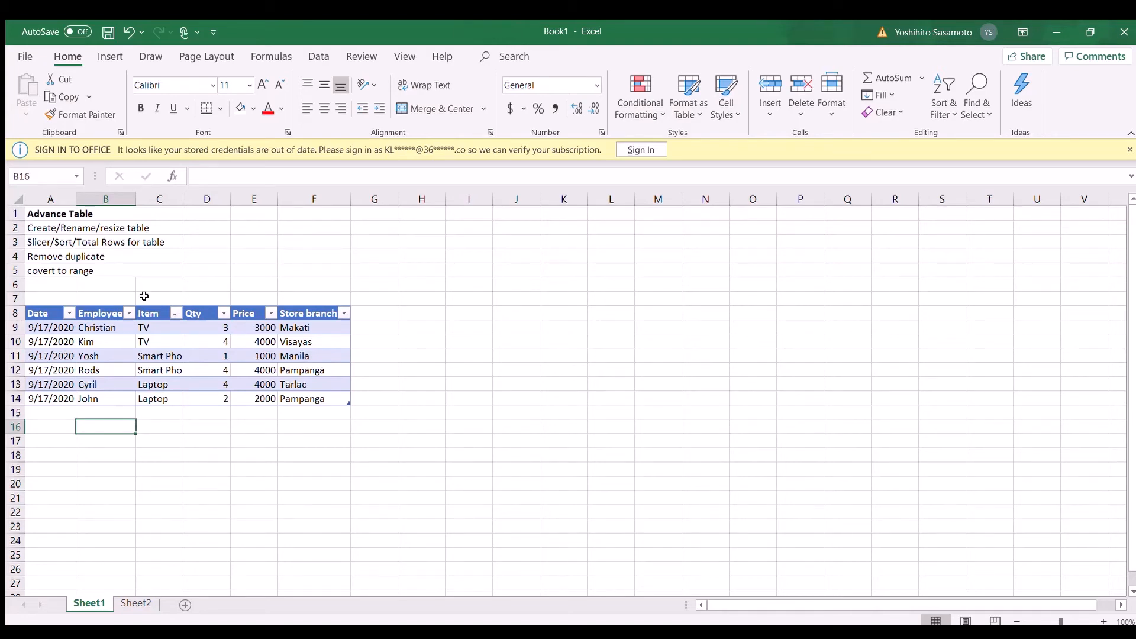
{"action": "left_click_drag", "start_coordinate": [144, 296], "coordinate": [110, 393]}
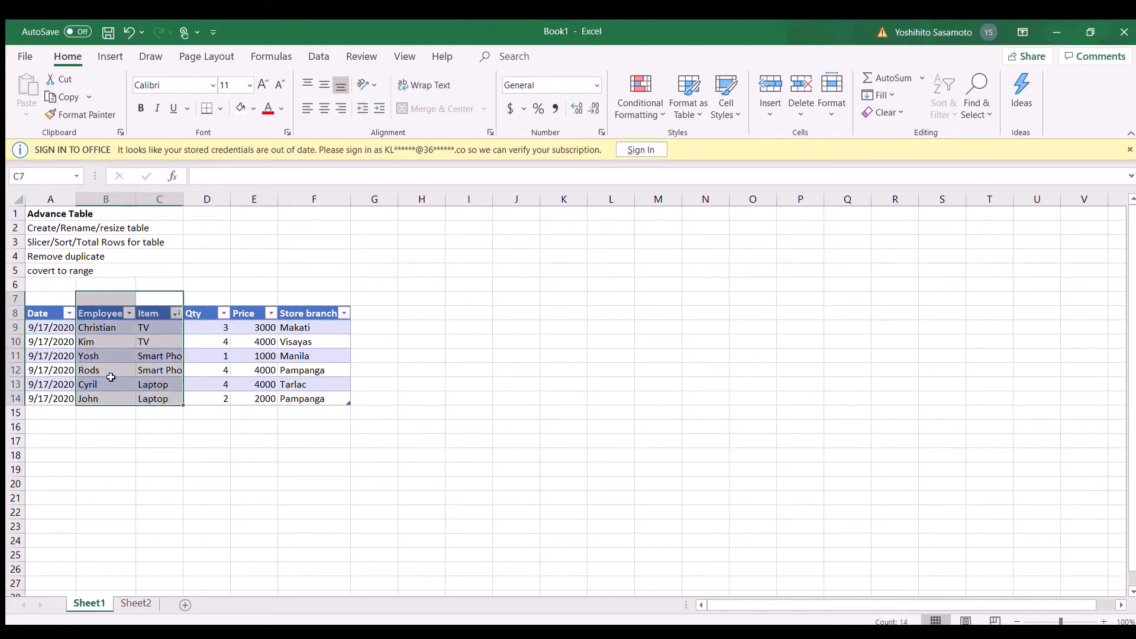
{"action": "left_click", "coordinate": [113, 382]}
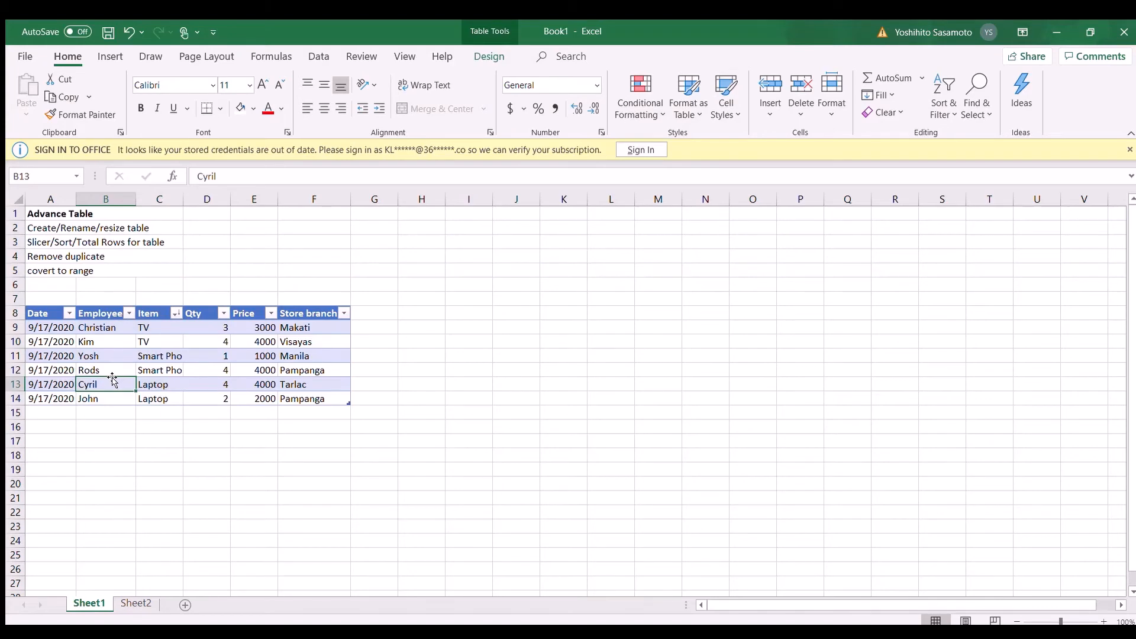
{"action": "left_click", "coordinate": [71, 395]}
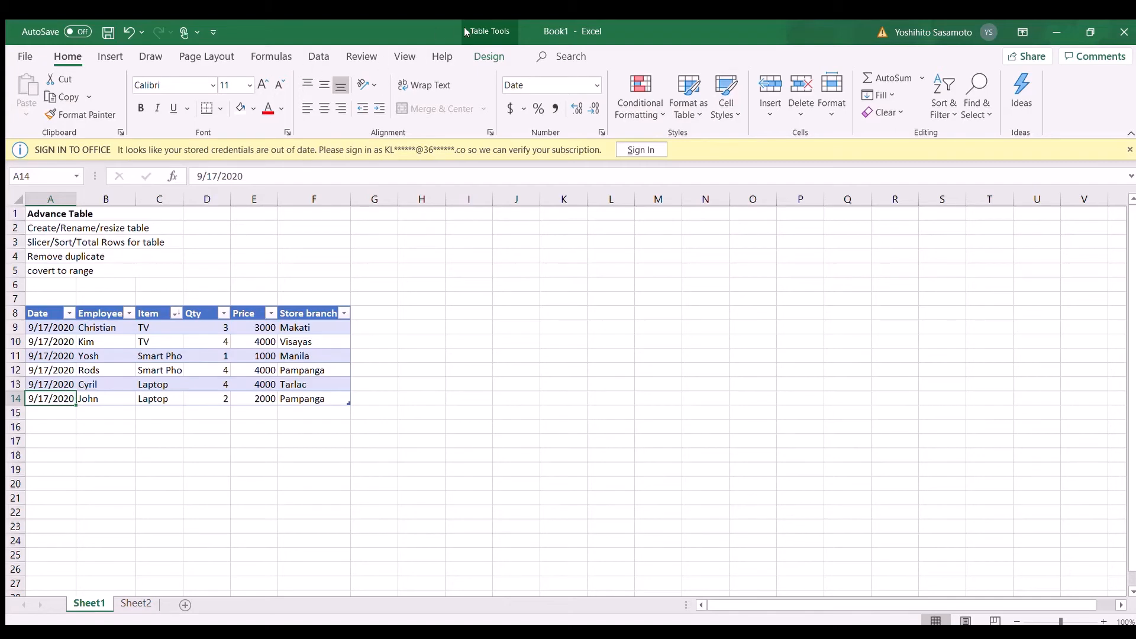
Step: Add a total row to the Sale2020 table
{"action": "left_click", "coordinate": [315, 332]}
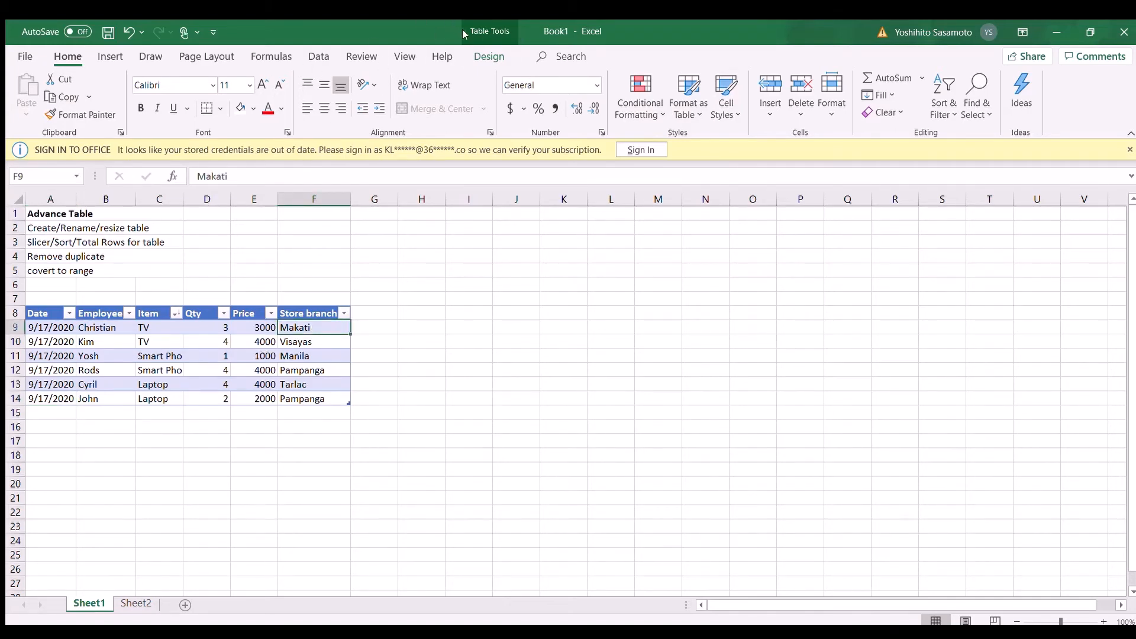
{"action": "left_click", "coordinate": [484, 56]}
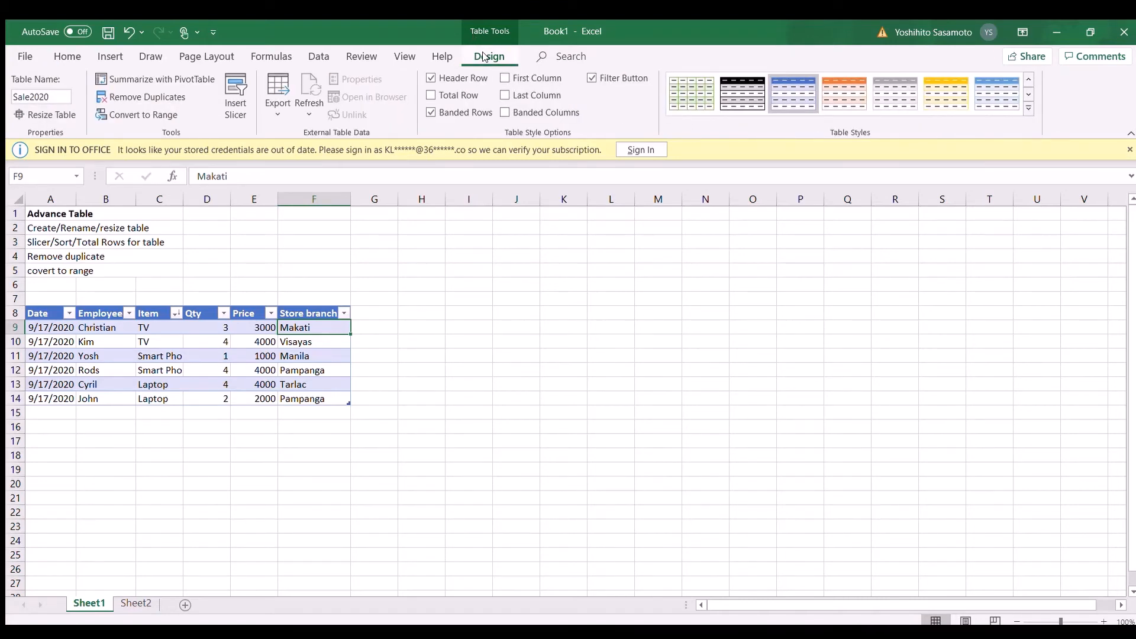
{"action": "left_click", "coordinate": [432, 95]}
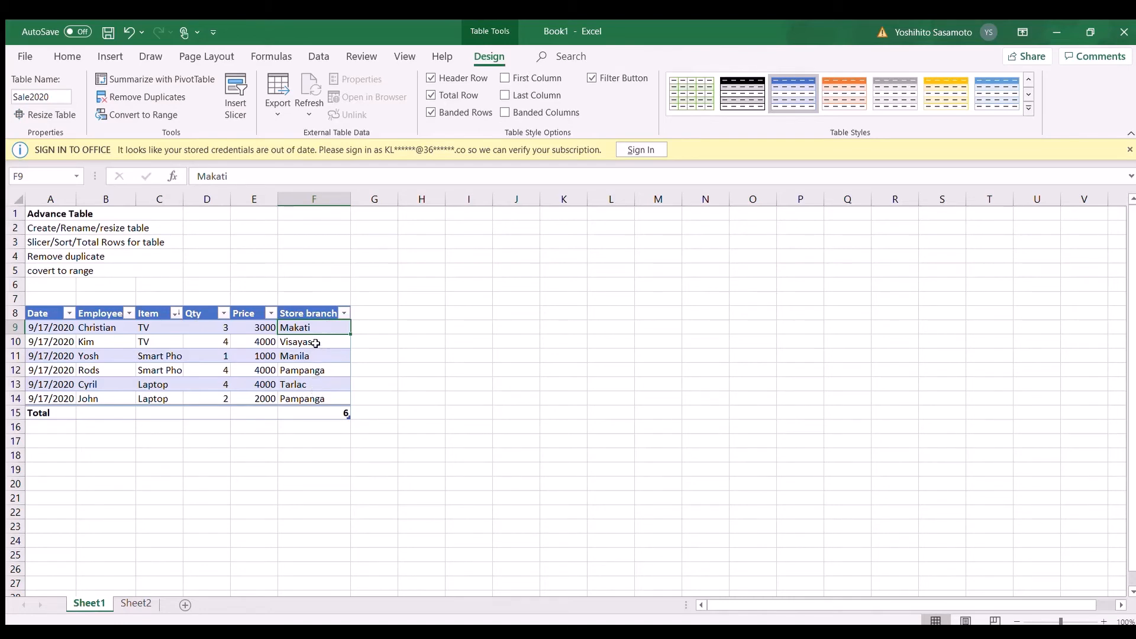
Step: Set the total row to show the sum of the Price column and the sum of the Qty column
{"action": "left_click", "coordinate": [262, 410]}
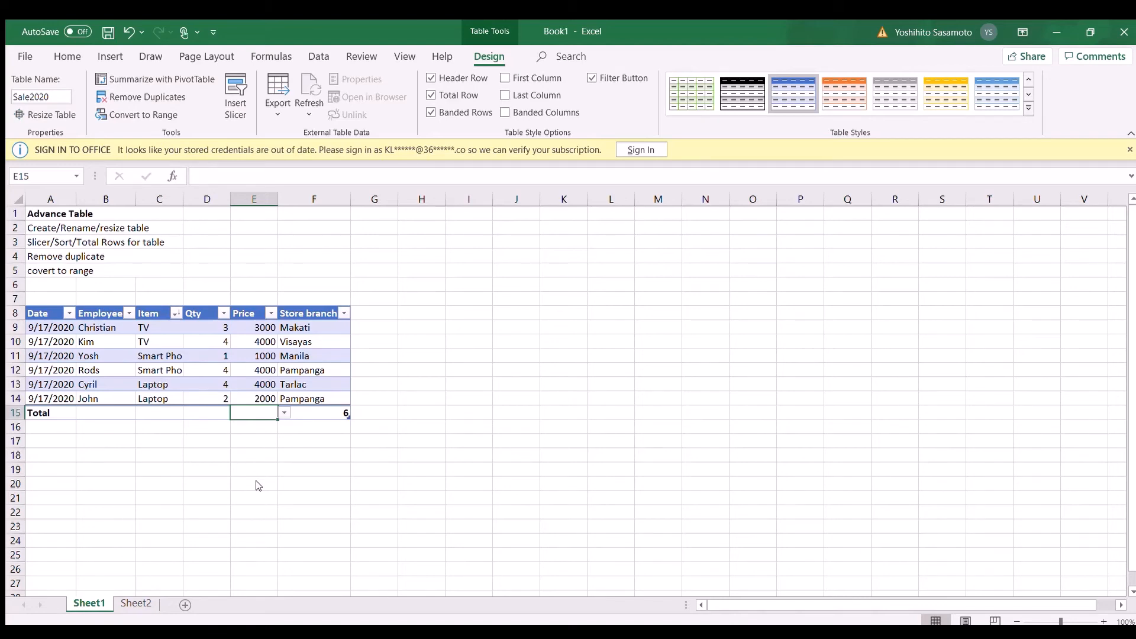
{"action": "left_click", "coordinate": [261, 445]}
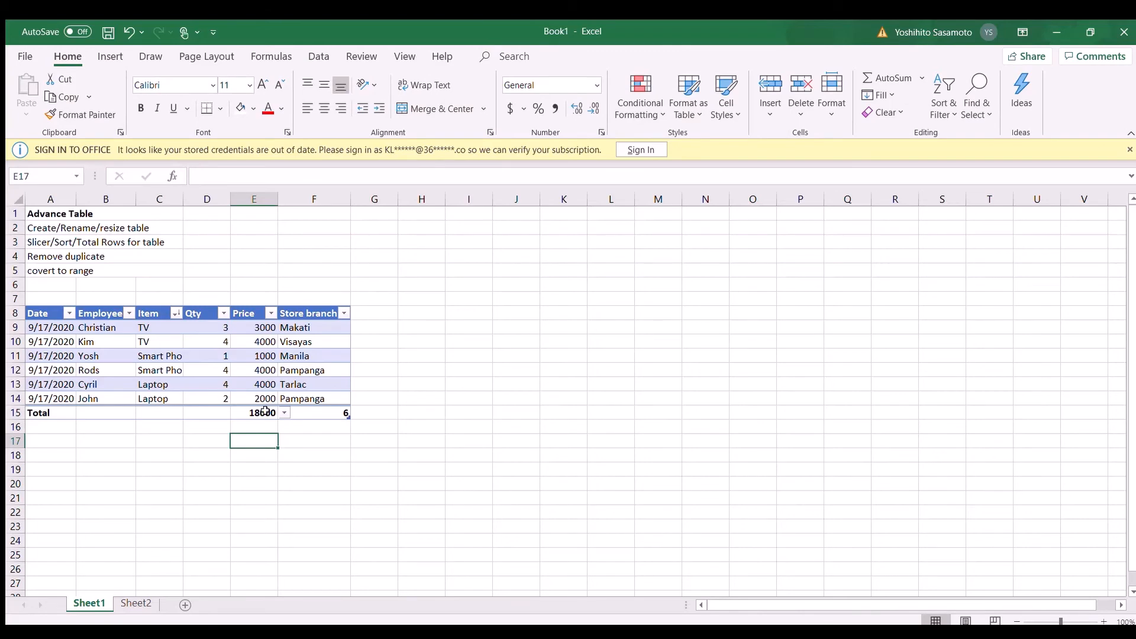
{"action": "left_click", "coordinate": [226, 416]}
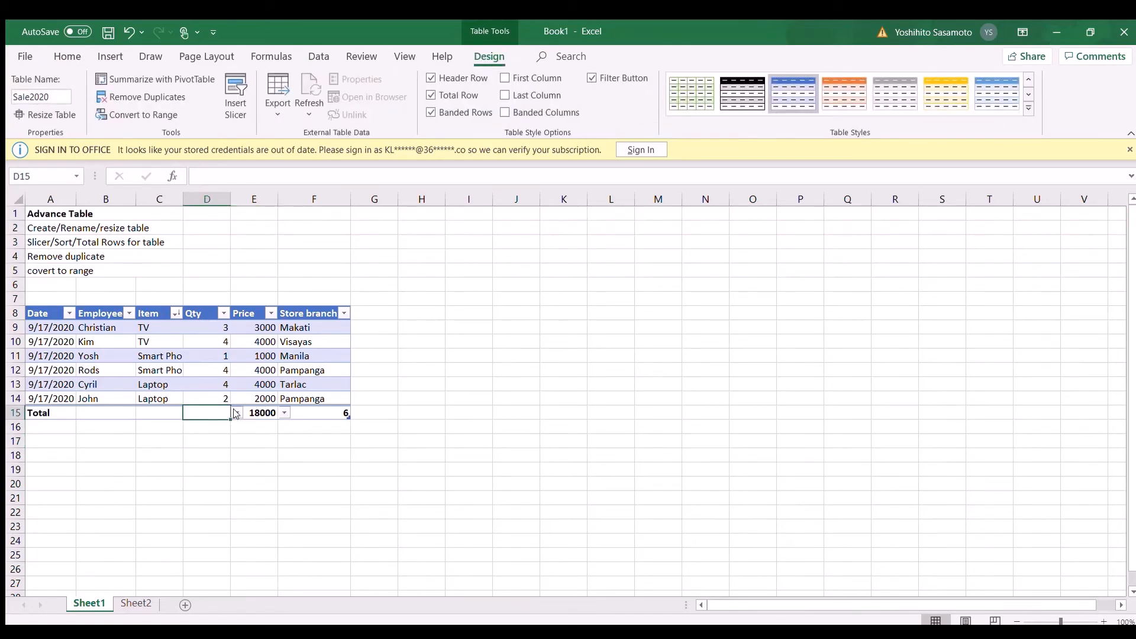
{"action": "left_click", "coordinate": [216, 483]}
Step: Insert a blank row at row 14 inside the sales table
{"action": "left_click", "coordinate": [106, 255]}
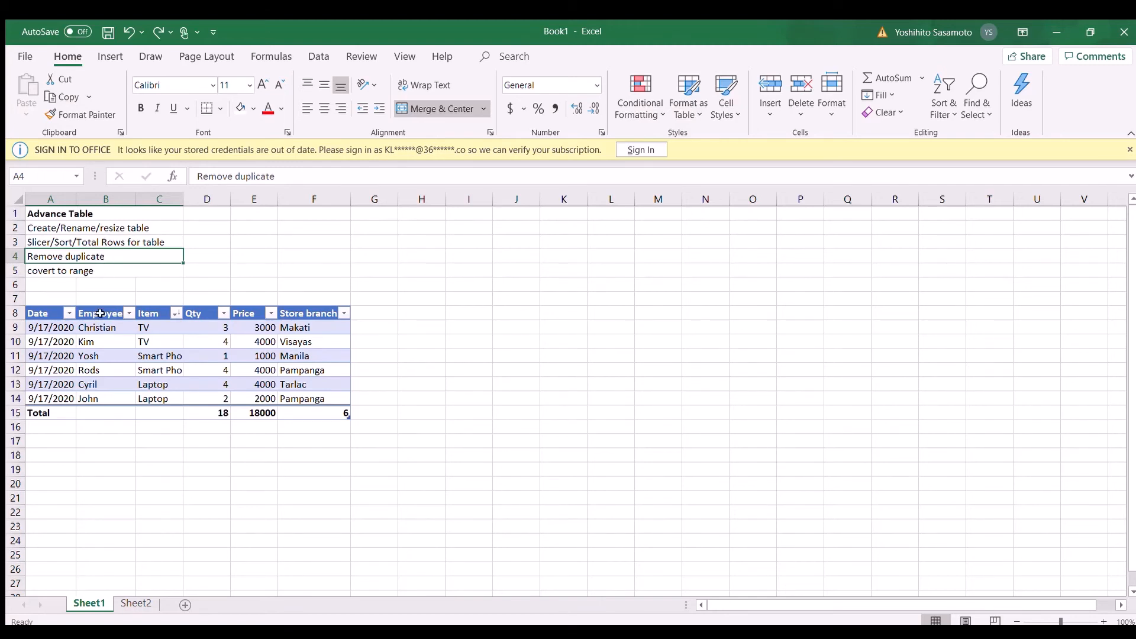
{"action": "left_click", "coordinate": [19, 390]}
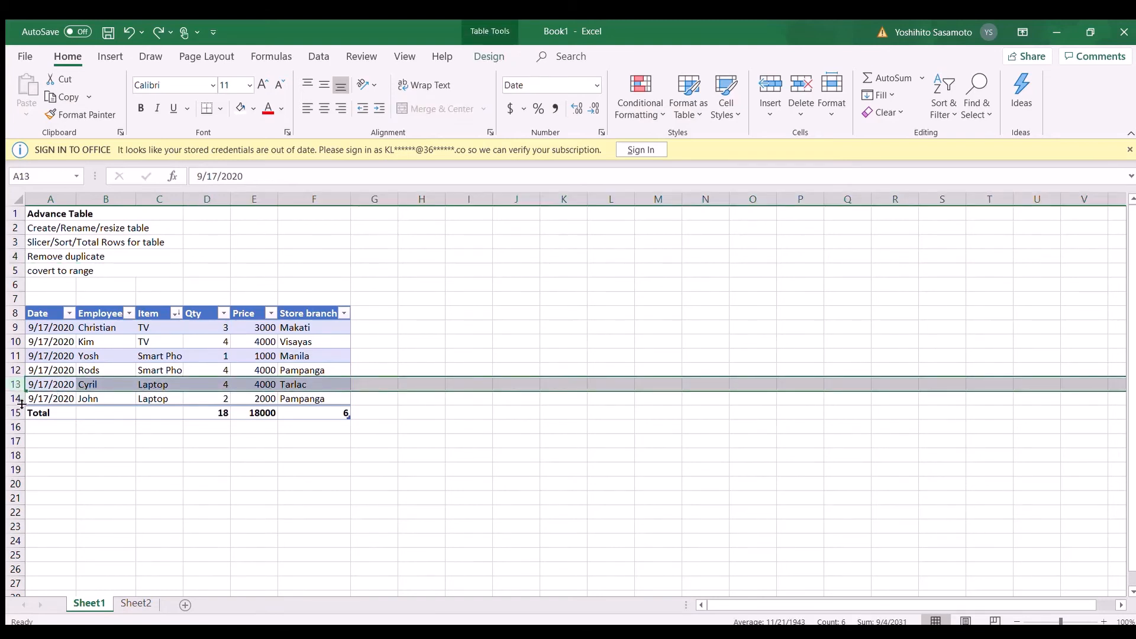
{"action": "left_click", "coordinate": [19, 398]}
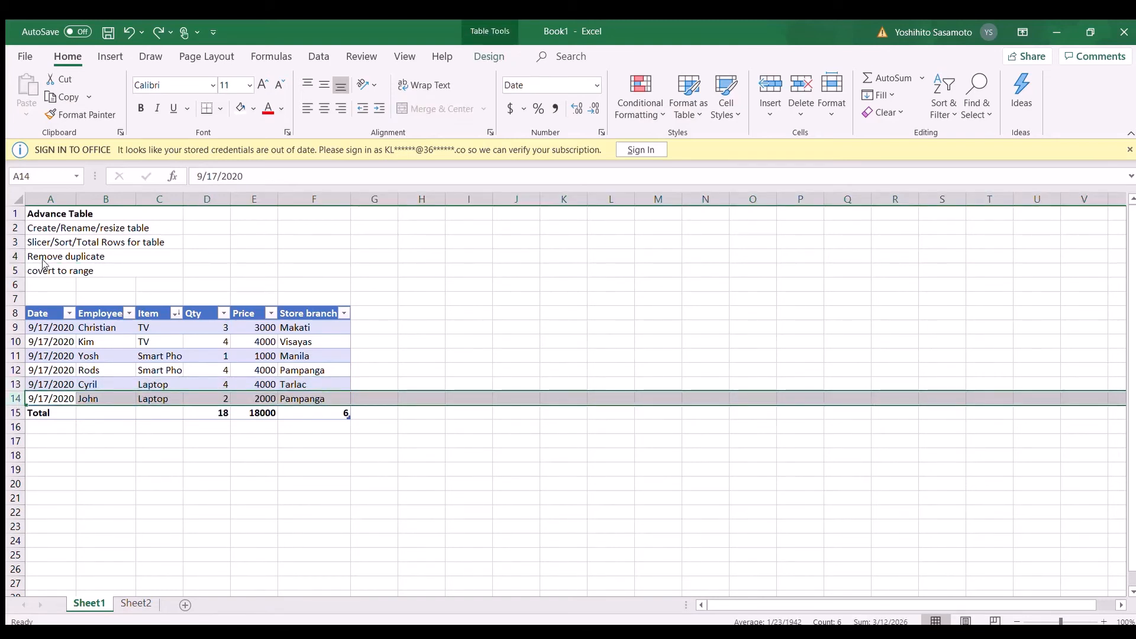
{"action": "key", "text": "ctrl+shift+plus"}
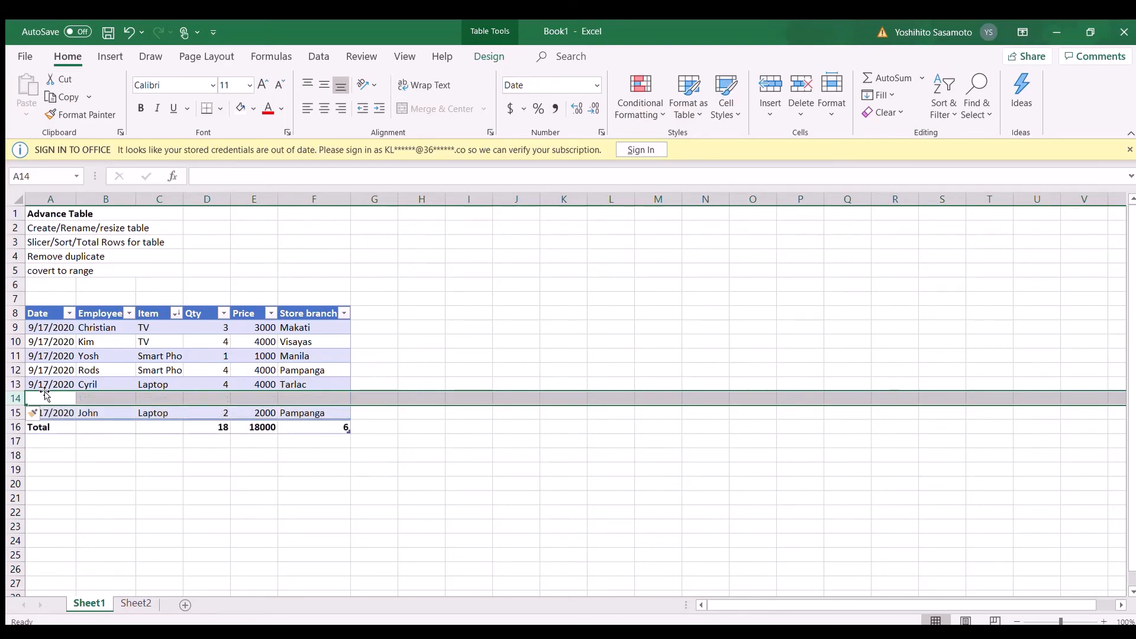
Step: Copy the laptop record in A13:F13 into the empty row 14 to create a duplicate entry
{"action": "left_click_drag", "start_coordinate": [44, 384], "coordinate": [299, 378]}
{"action": "key", "text": "ctrl+c"}
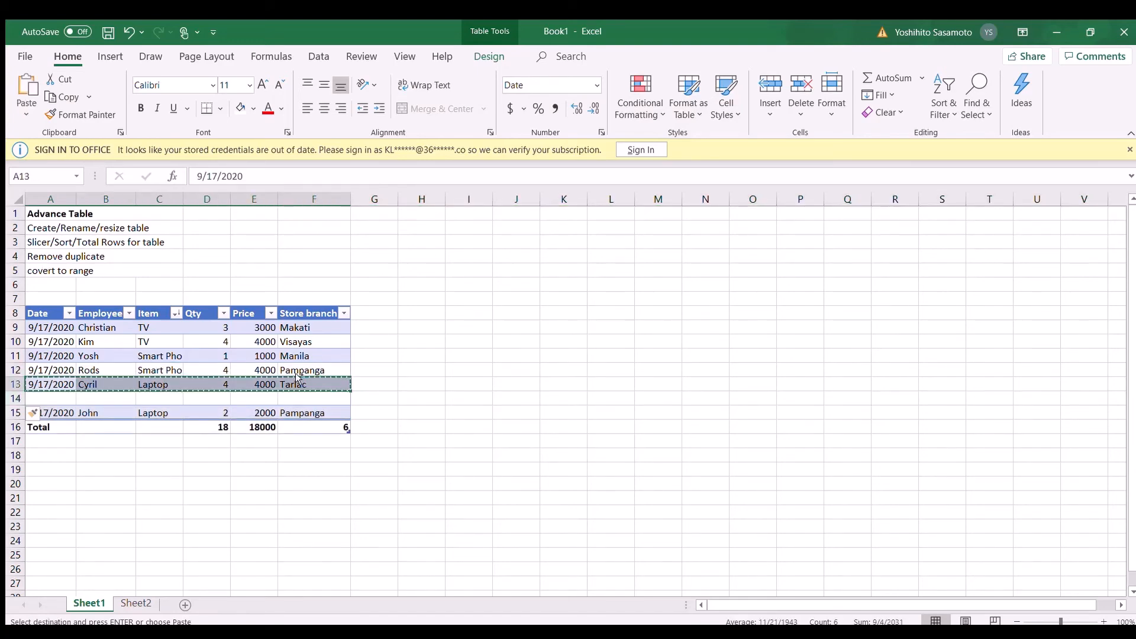
{"action": "left_click", "coordinate": [62, 399]}
{"action": "key", "text": "ctrl+v"}
{"action": "left_click", "coordinate": [94, 385]}
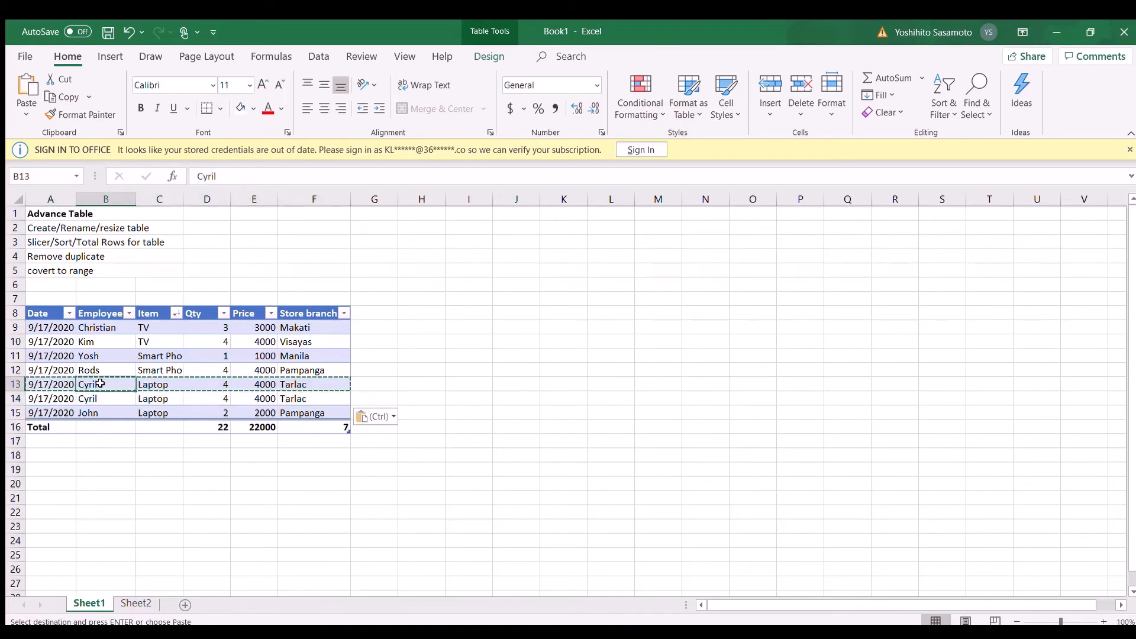
Step: Remove the duplicate records from the sales table
{"action": "double_click", "coordinate": [96, 354]}
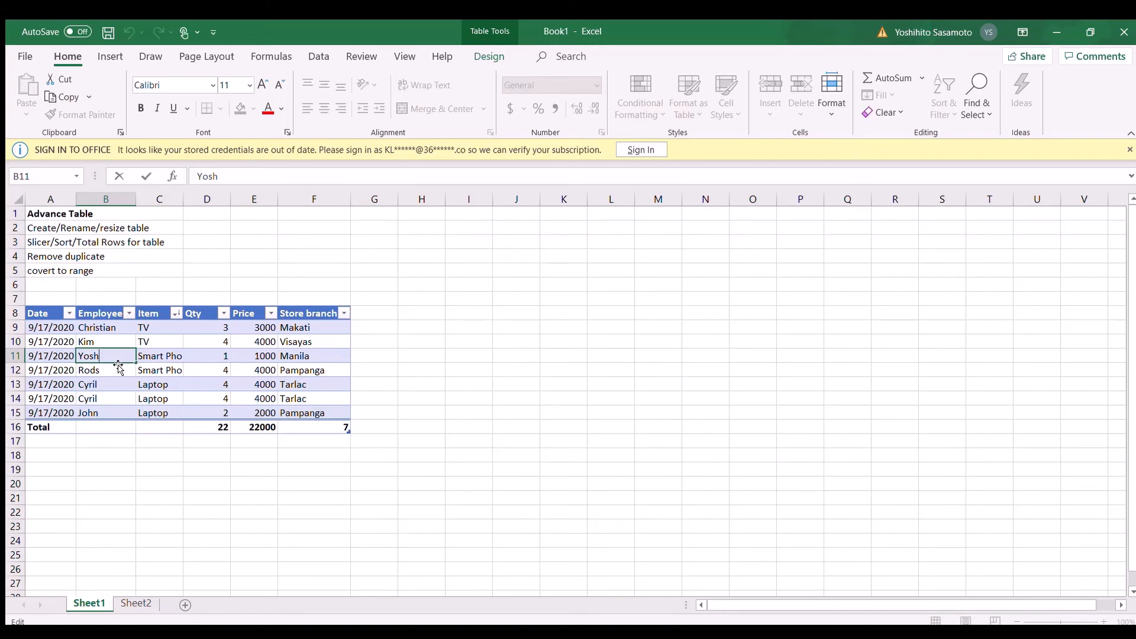
{"action": "left_click", "coordinate": [142, 359]}
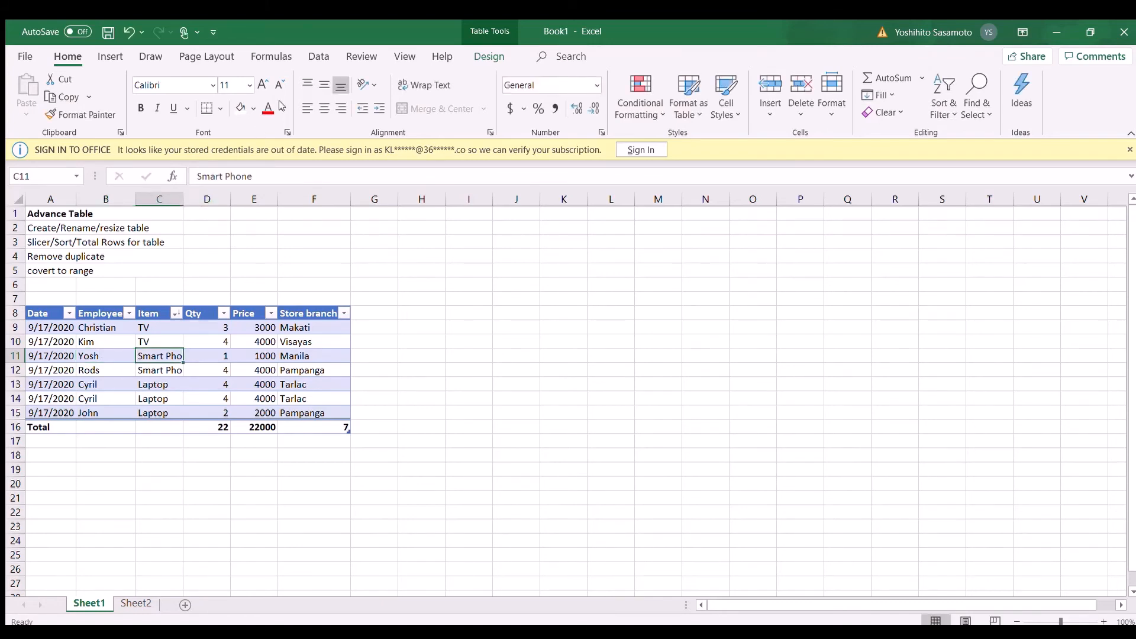
{"action": "left_click", "coordinate": [489, 56]}
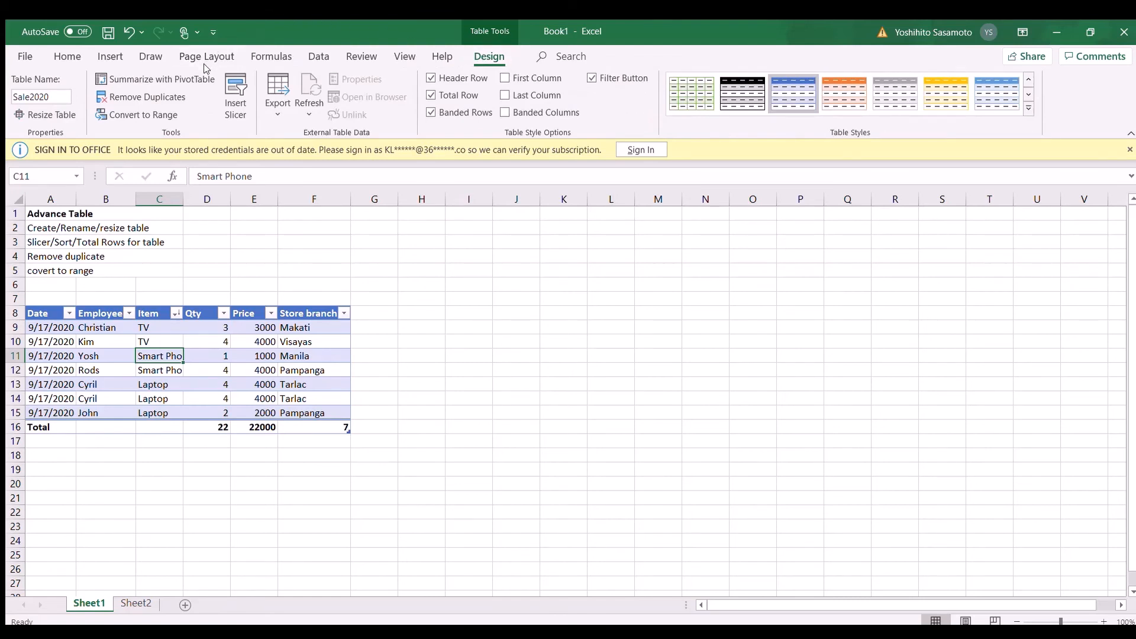
{"action": "left_click", "coordinate": [158, 97]}
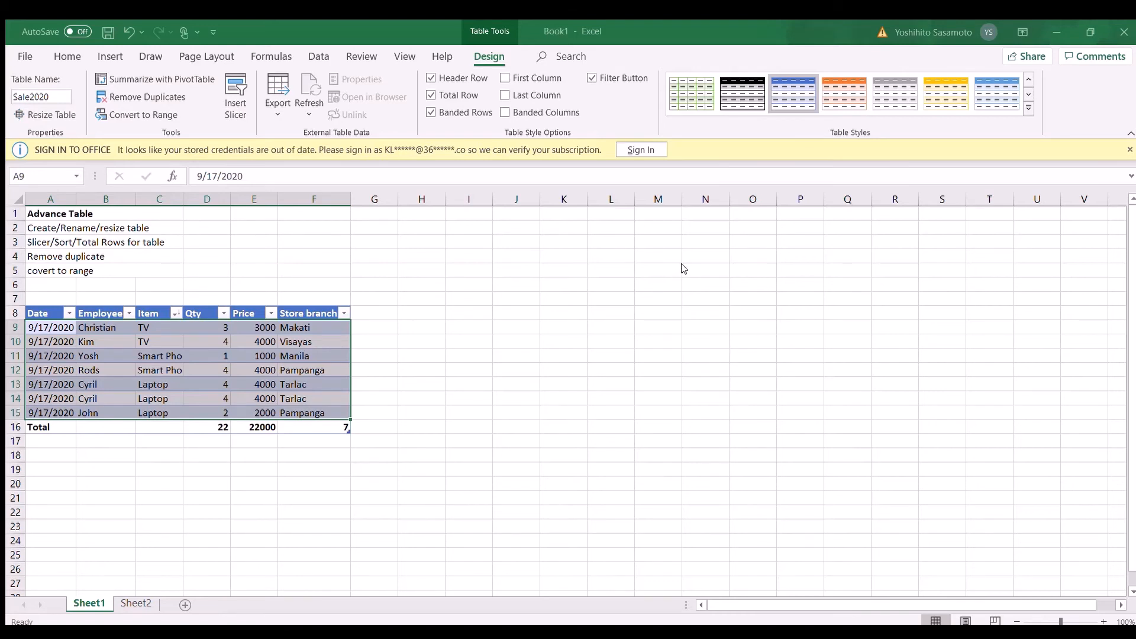
{"action": "left_click", "coordinate": [619, 298]}
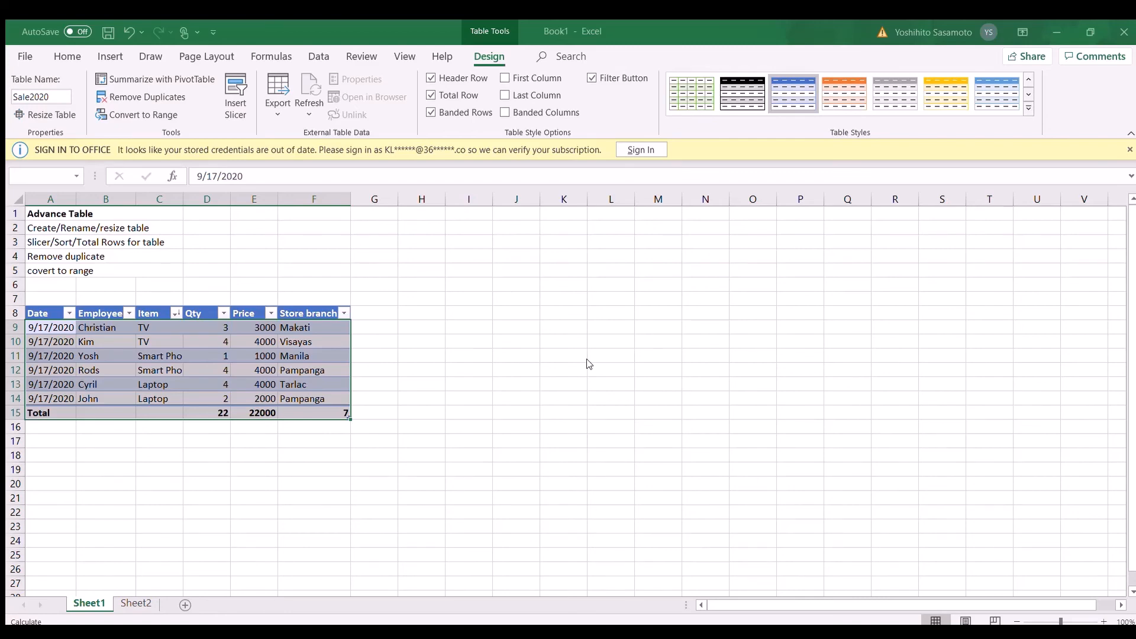
{"action": "key", "text": "ctrl+z"}
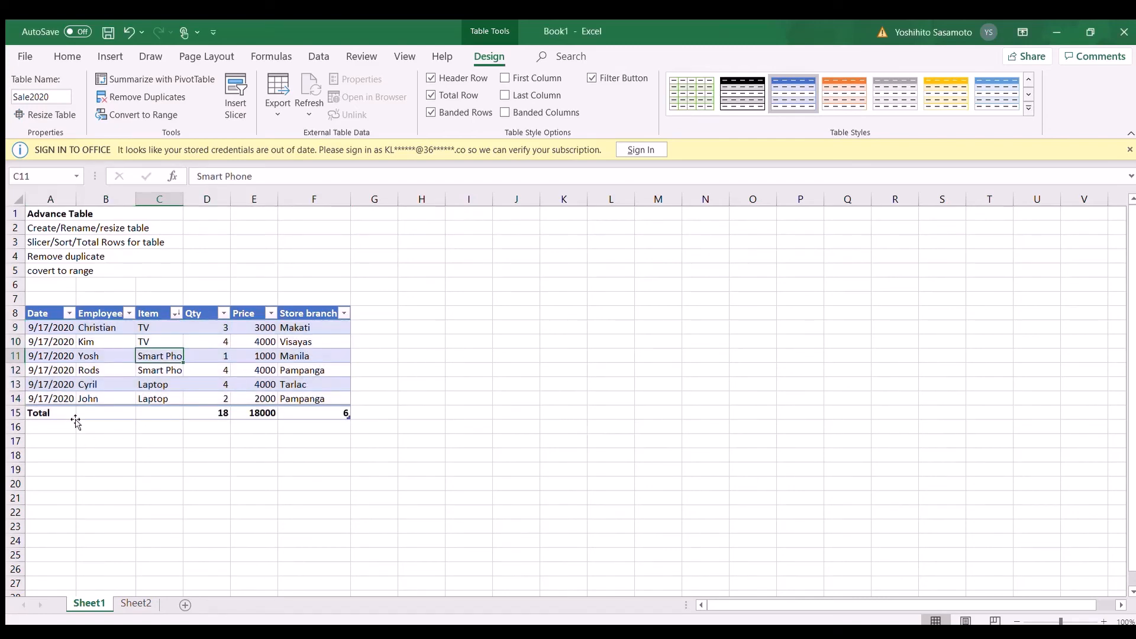
{"action": "left_click", "coordinate": [88, 396]}
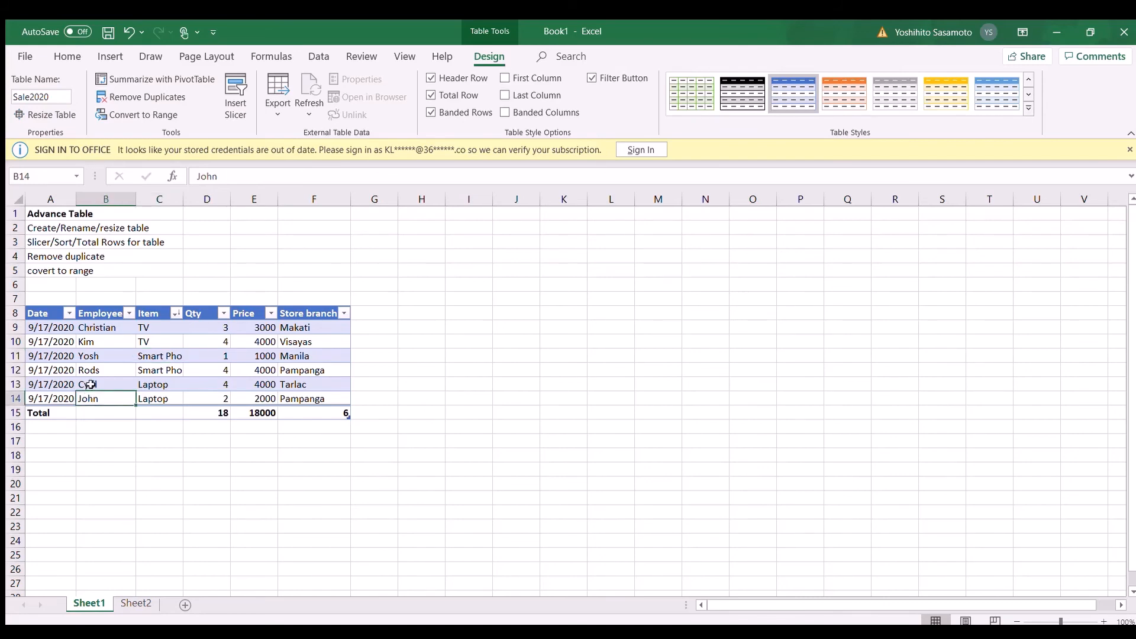
{"action": "left_click", "coordinate": [90, 385]}
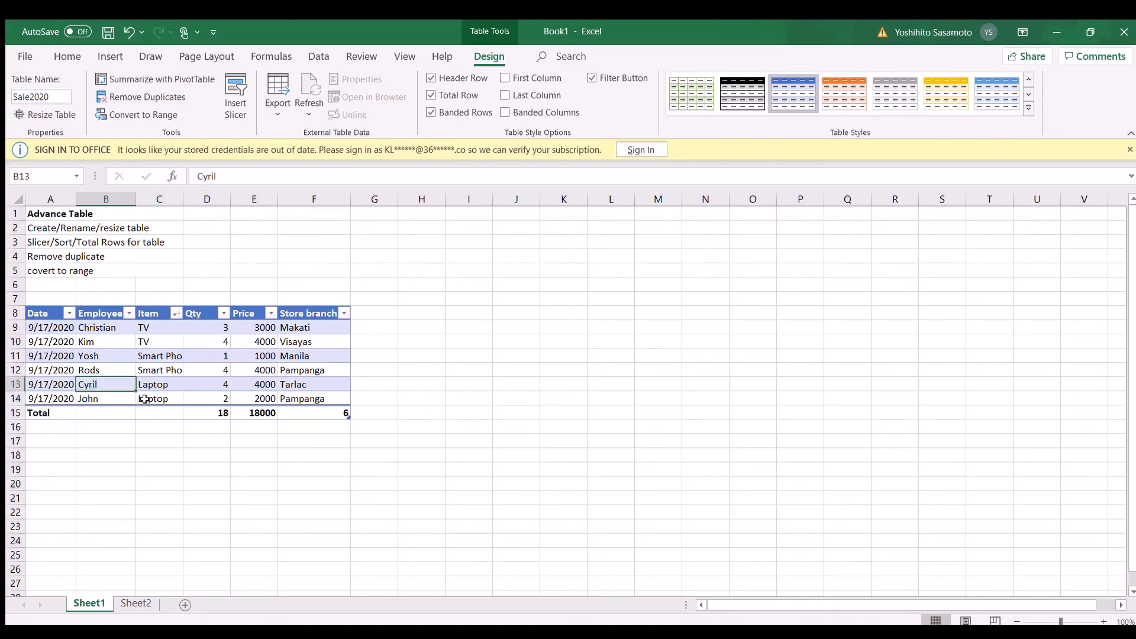
{"action": "left_click", "coordinate": [316, 384]}
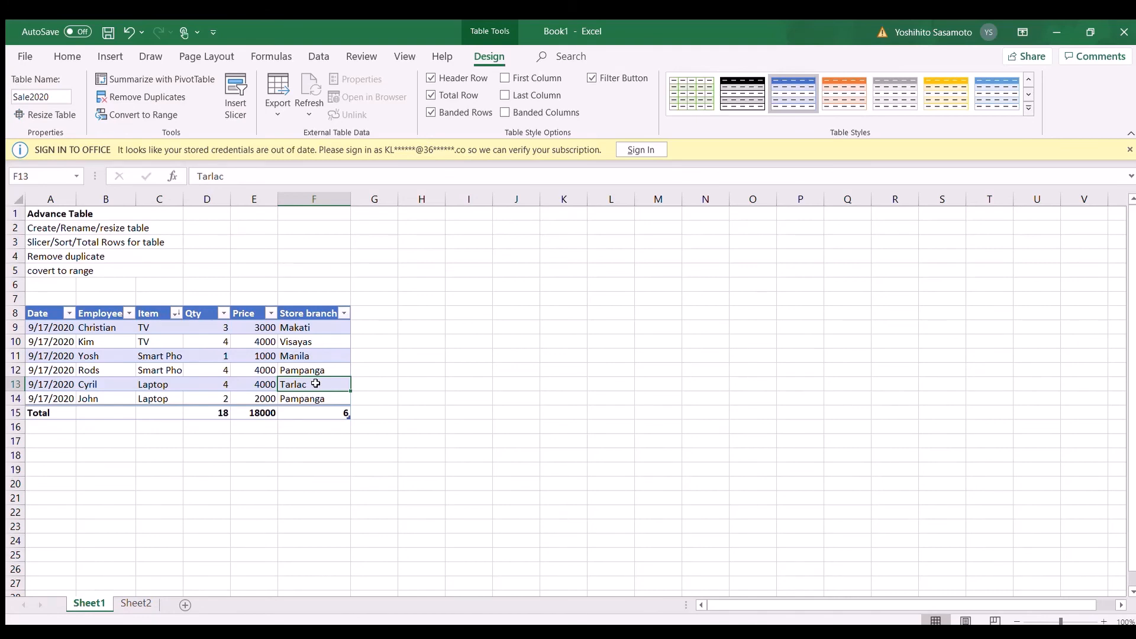
Step: Convert the sales table to a normal range
{"action": "left_click", "coordinate": [49, 313]}
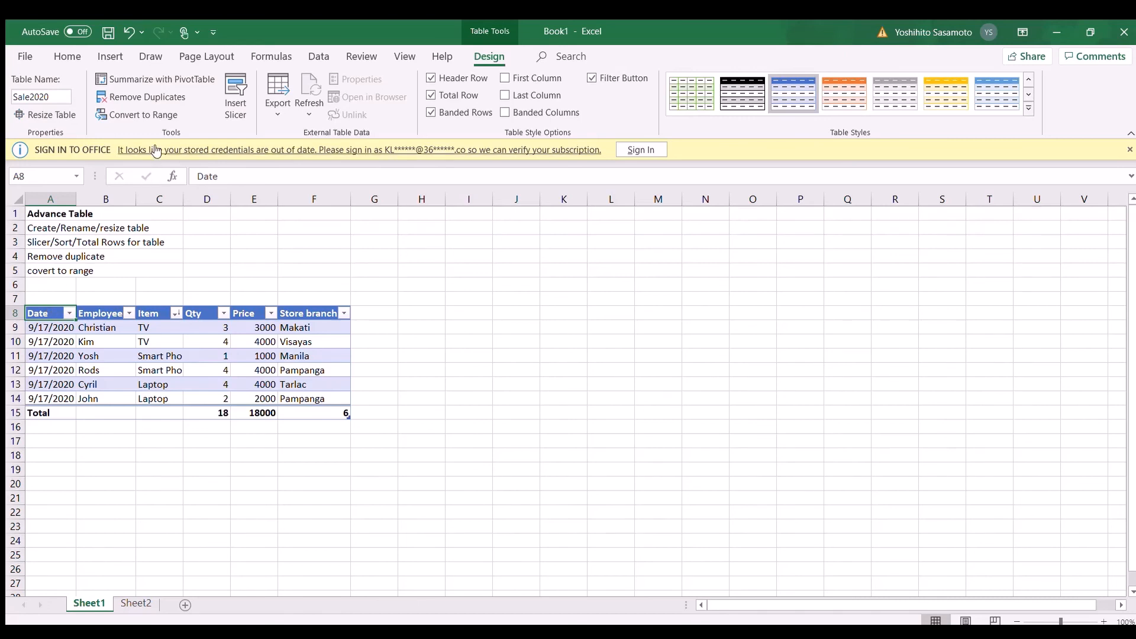
{"action": "left_click", "coordinate": [159, 116]}
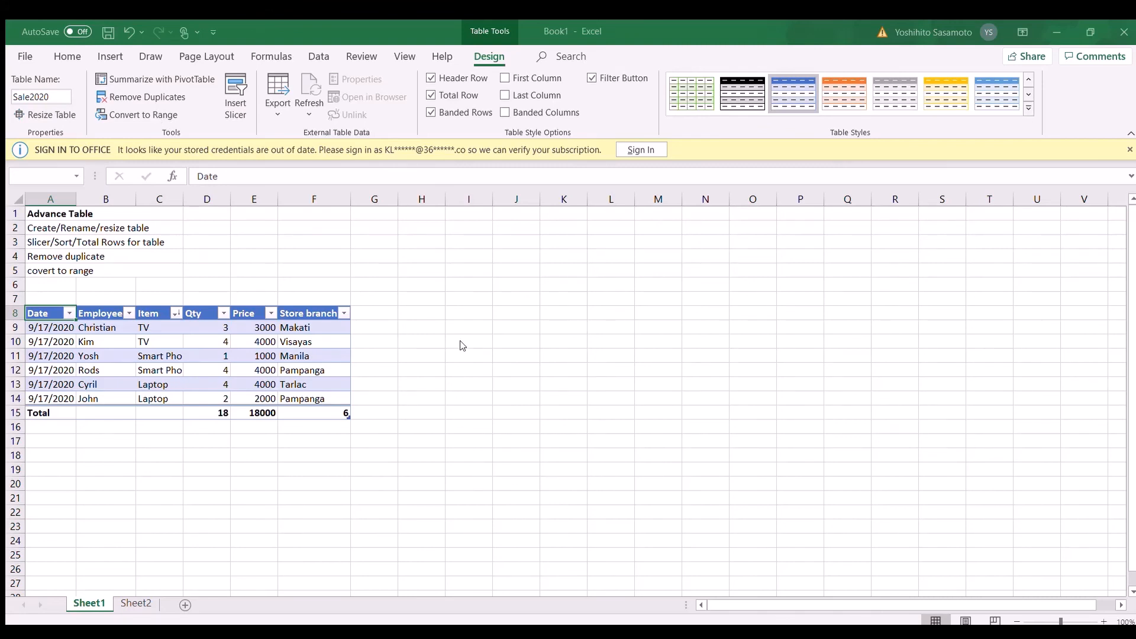
{"action": "left_click", "coordinate": [532, 375]}
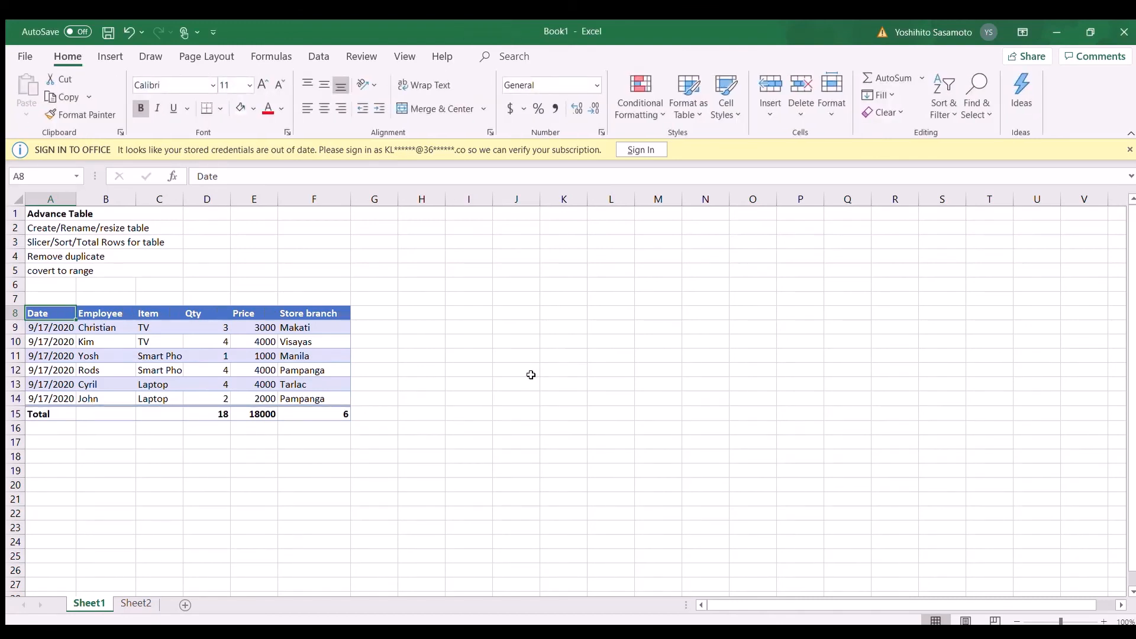
{"action": "left_click", "coordinate": [453, 383]}
{"action": "left_click", "coordinate": [342, 373]}
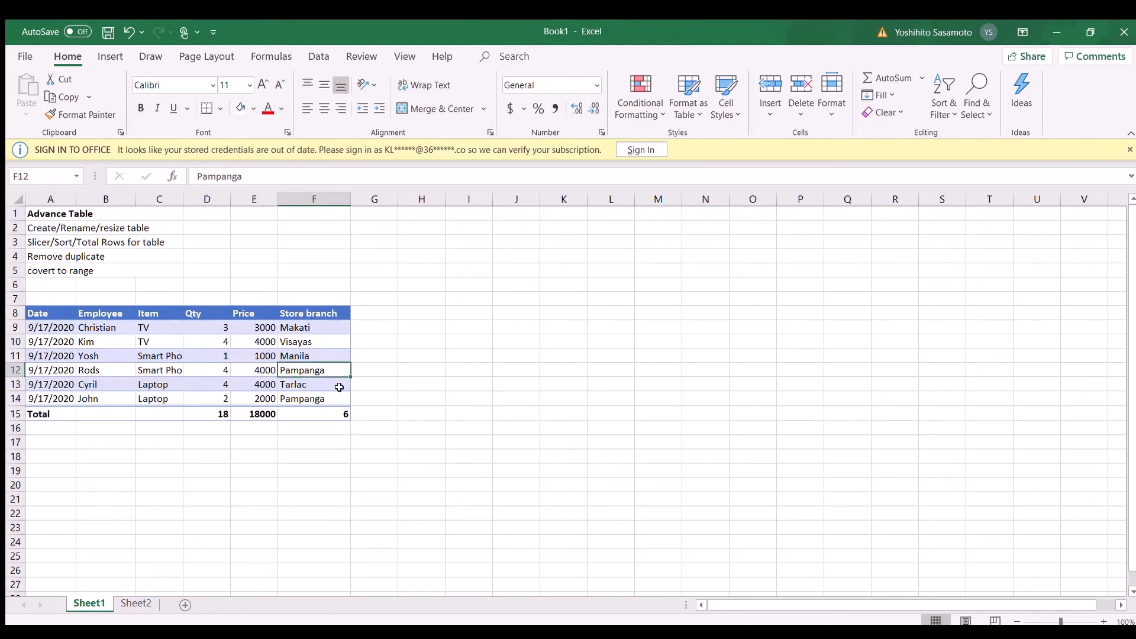
{"action": "left_click", "coordinate": [334, 399]}
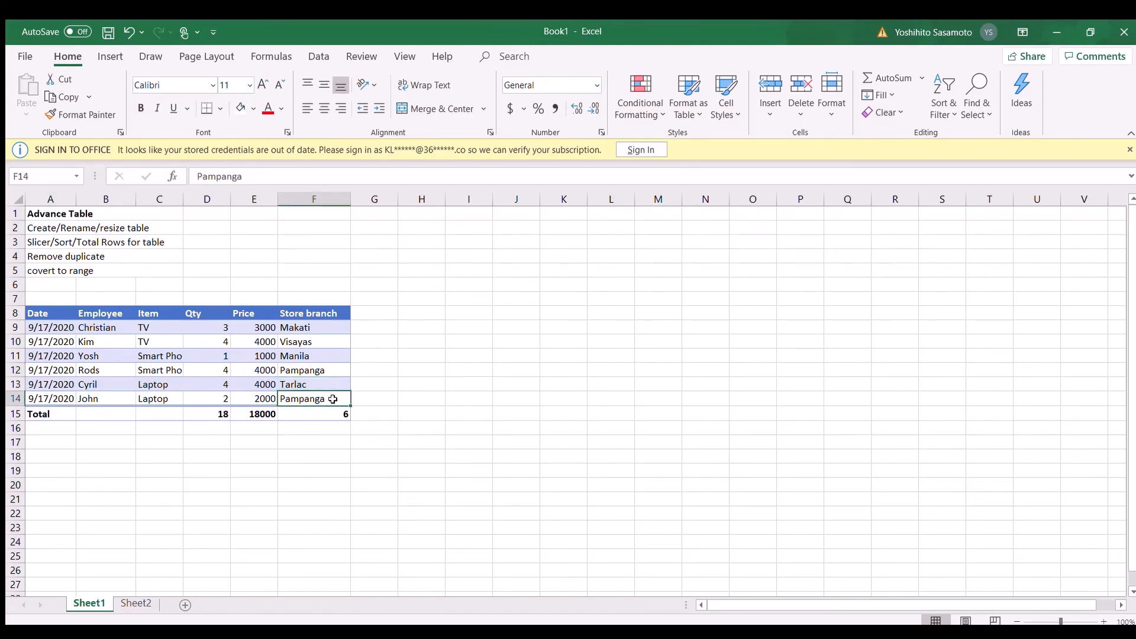
{"action": "left_click", "coordinate": [293, 342]}
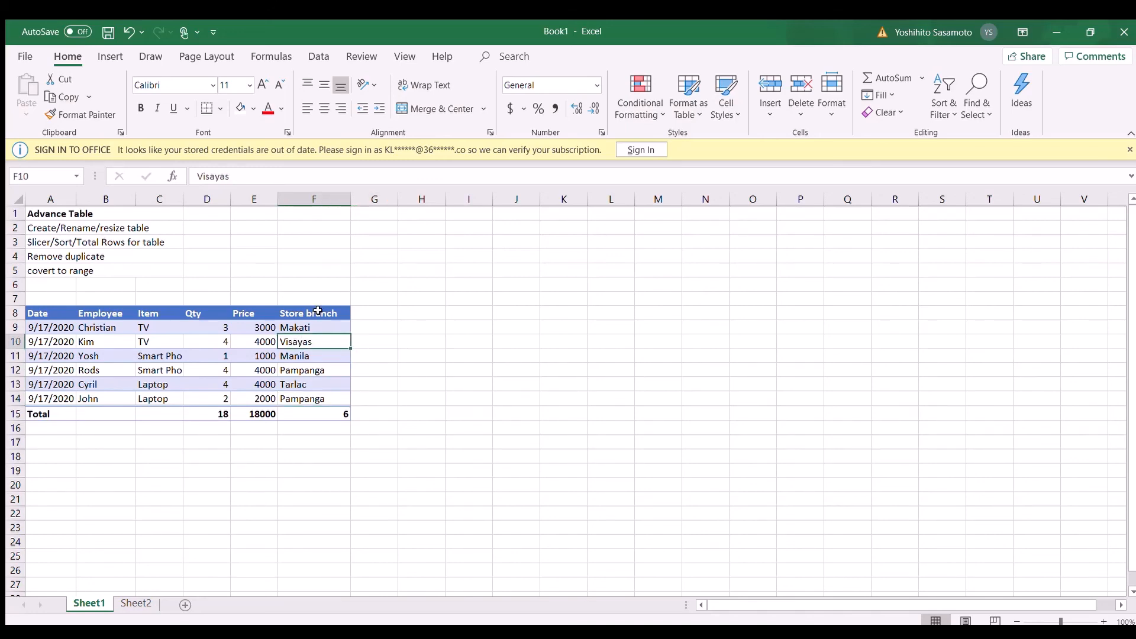
{"action": "left_click", "coordinate": [262, 341]}
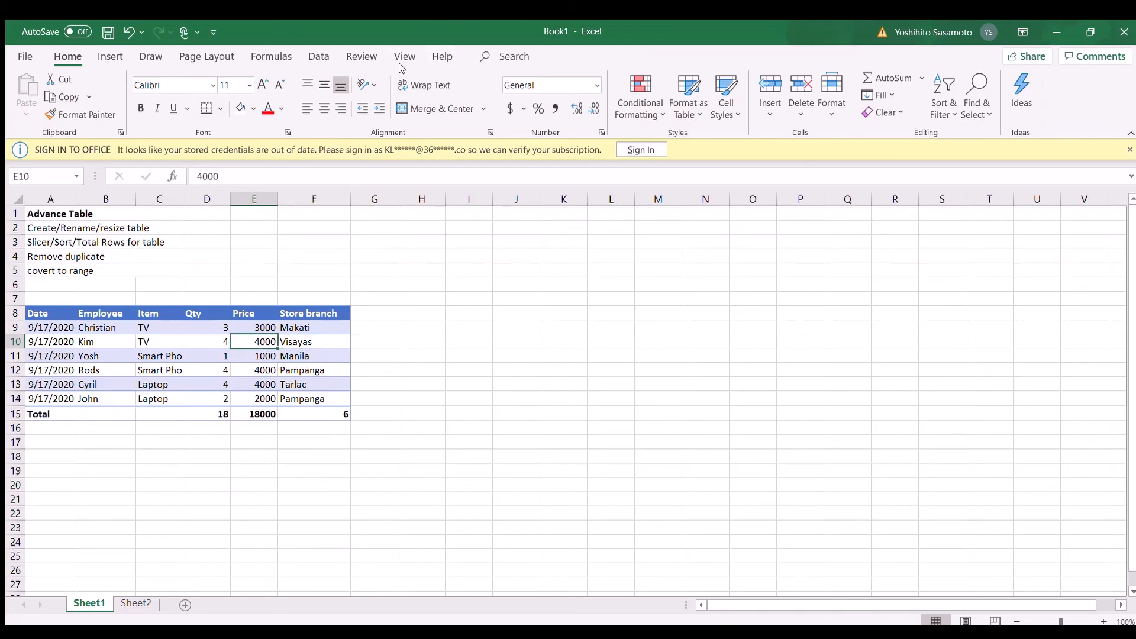
{"action": "left_click", "coordinate": [385, 311]}
{"action": "key", "text": "ctrl+Home"}
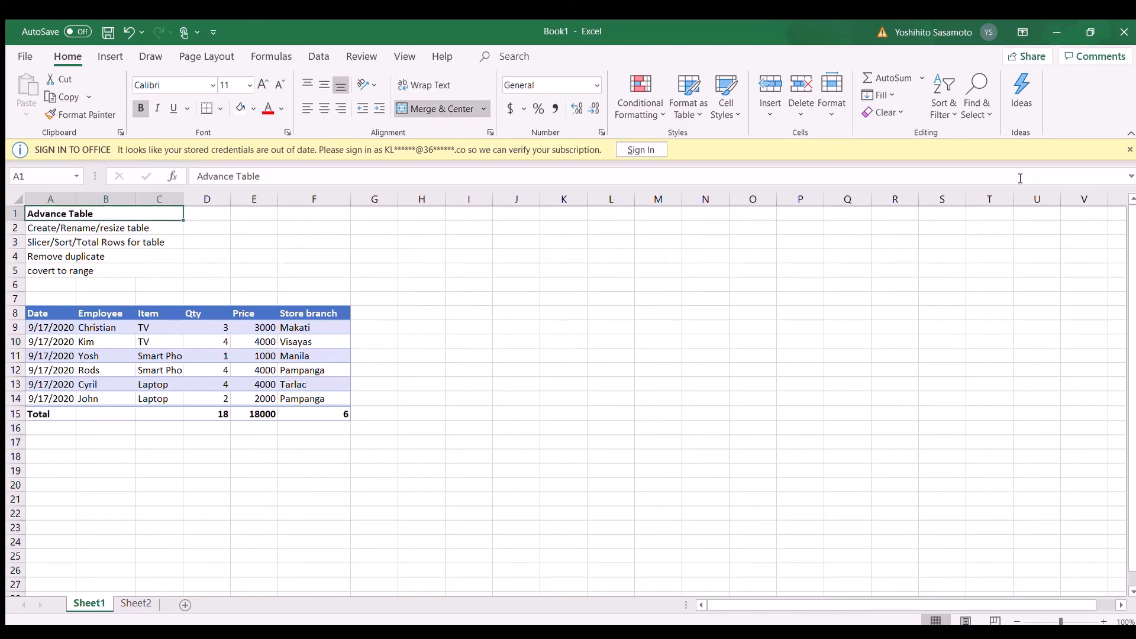